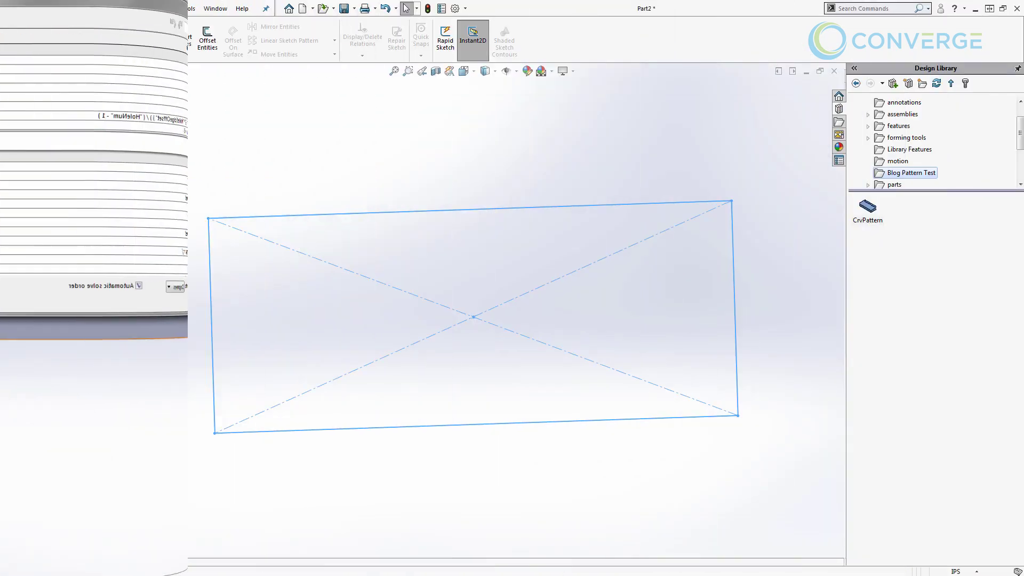
Extrude the center rectangle to a blind depth of 2 in and insert the CrvPattern library feature on the block's front face
left_click(20, 37)
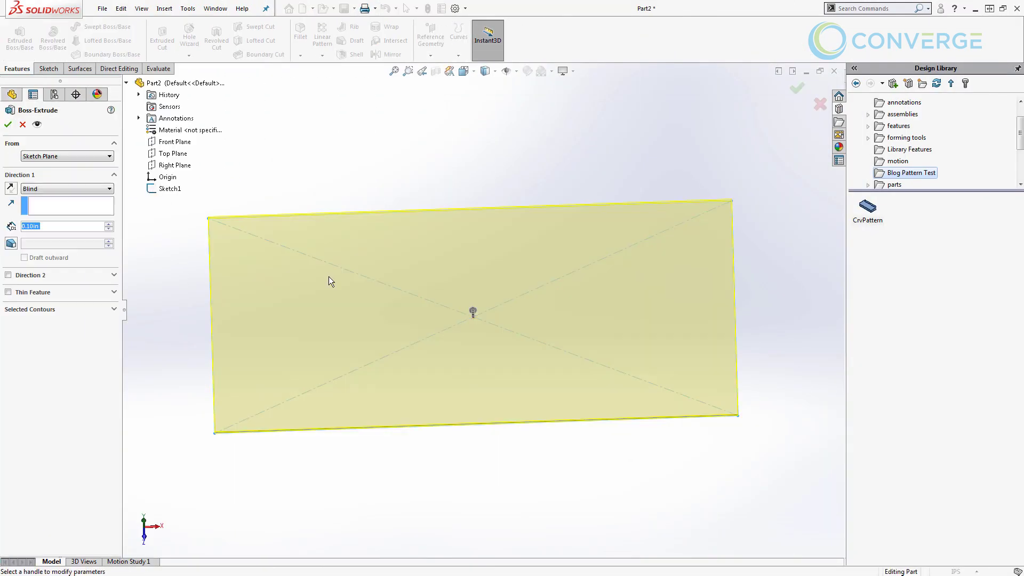
type("2")
key("Return")
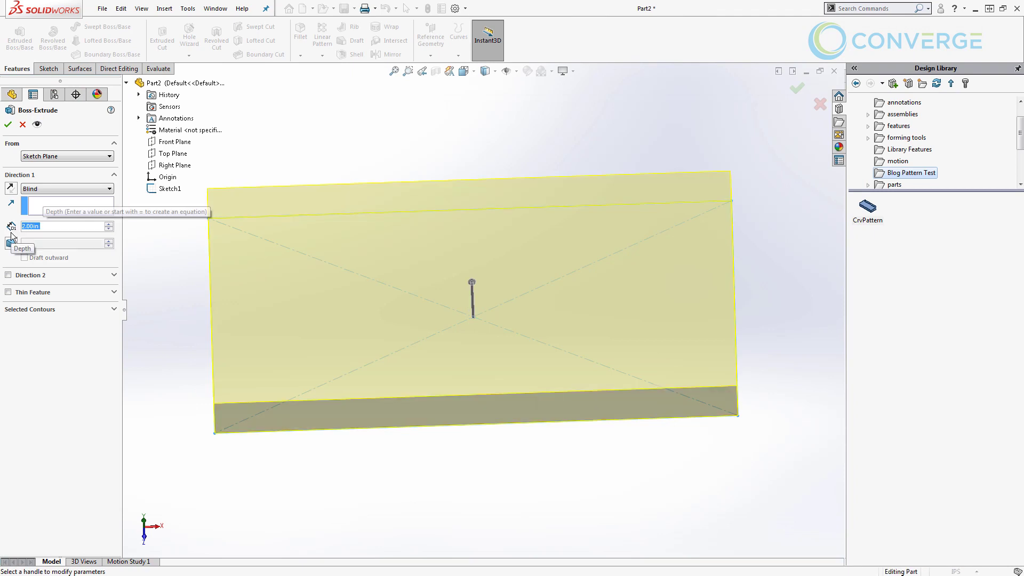
left_click(8, 124)
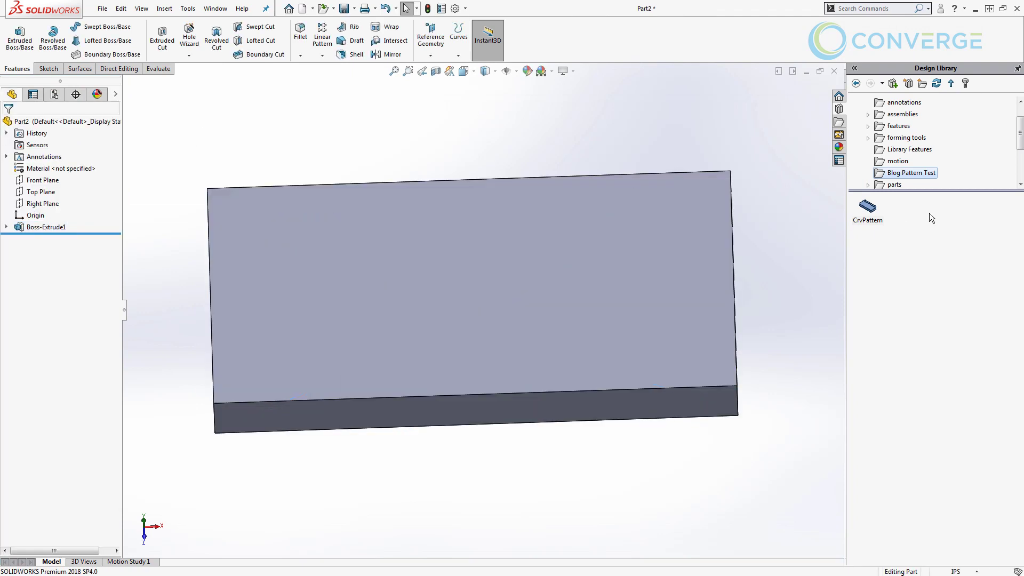
left_click_drag(868, 208, 452, 228)
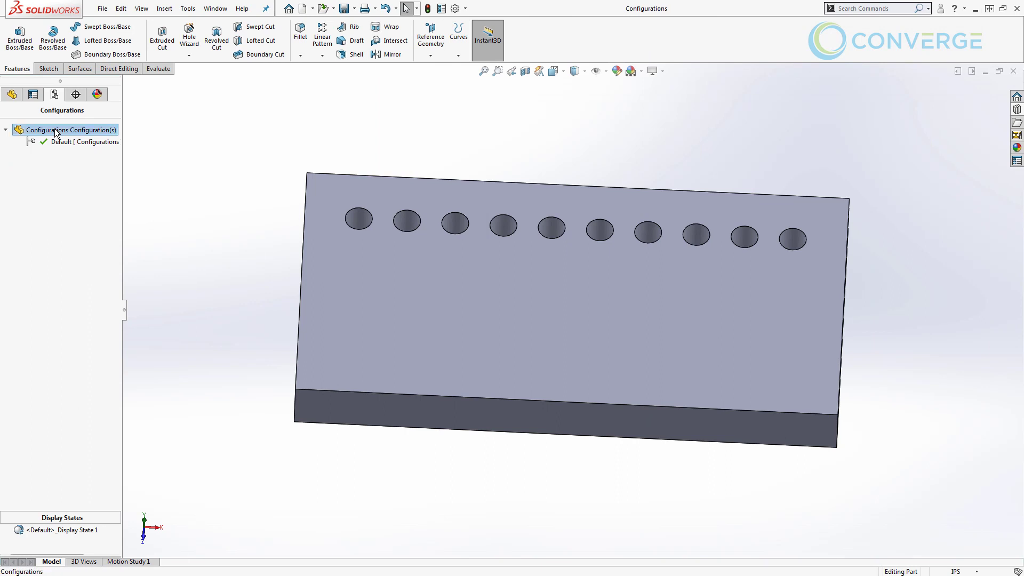
Add a new configuration to the Configurations part and display the part's configuration list
right_click(56, 130)
left_click(81, 150)
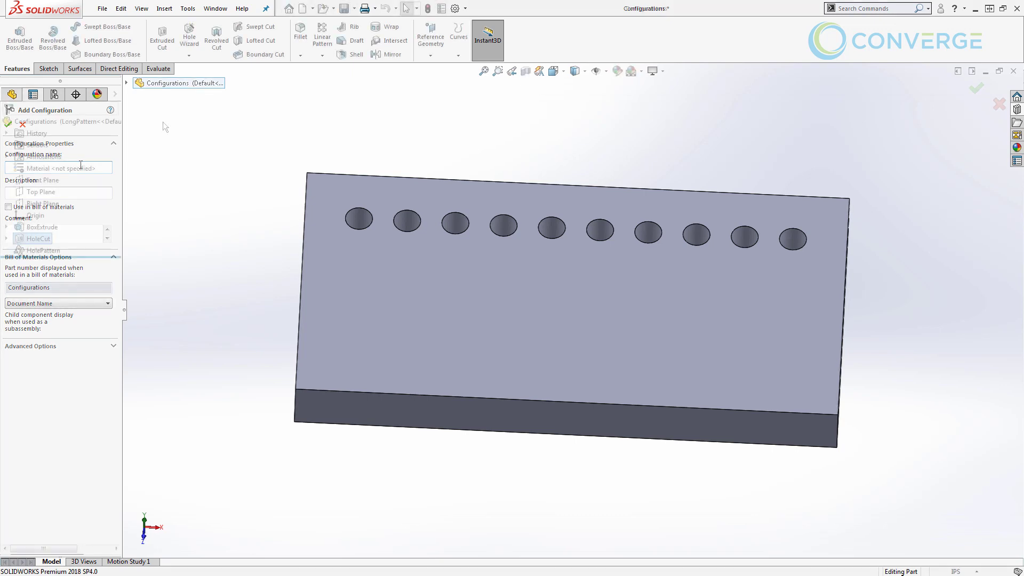
key("Return")
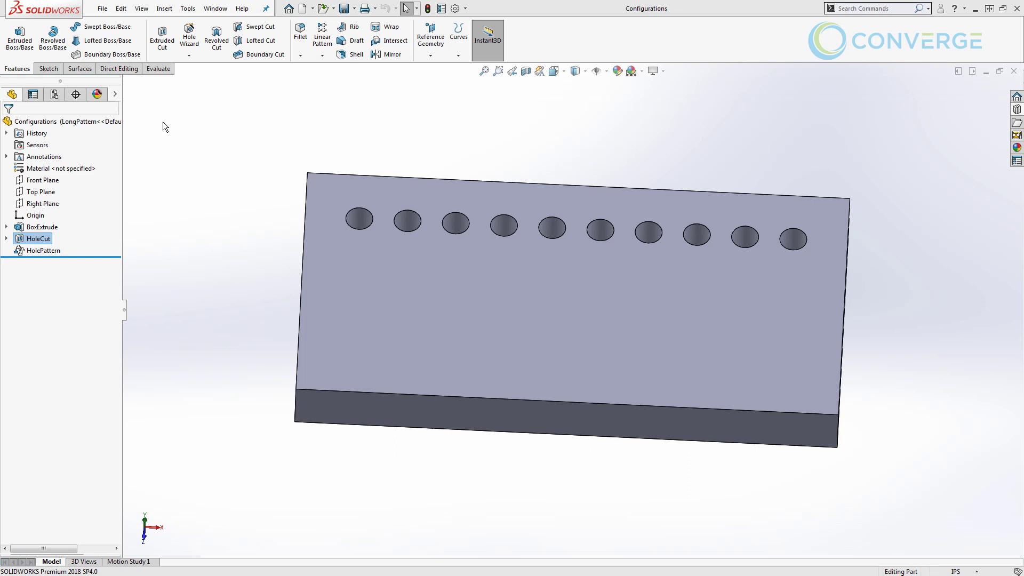
left_click(55, 94)
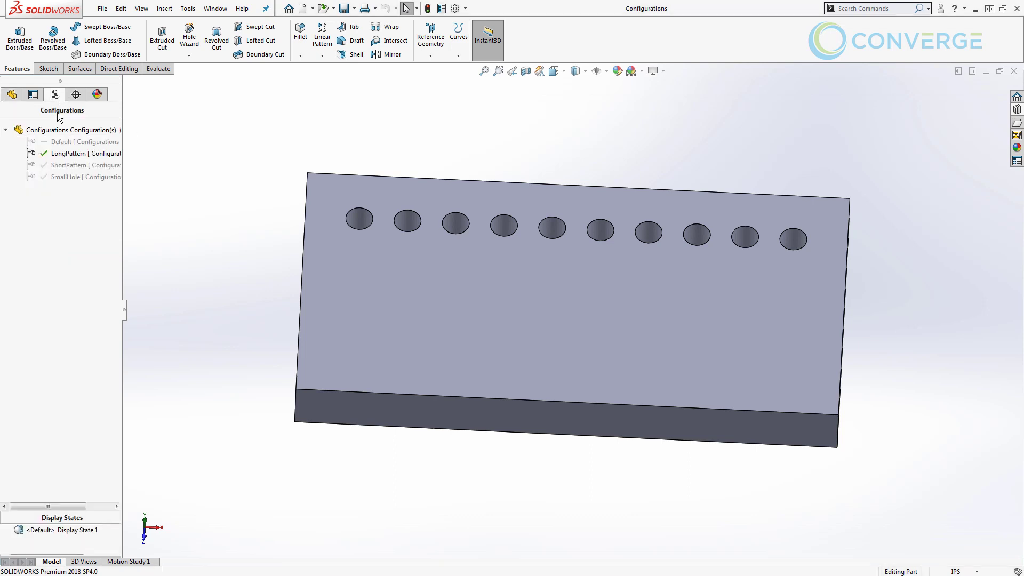
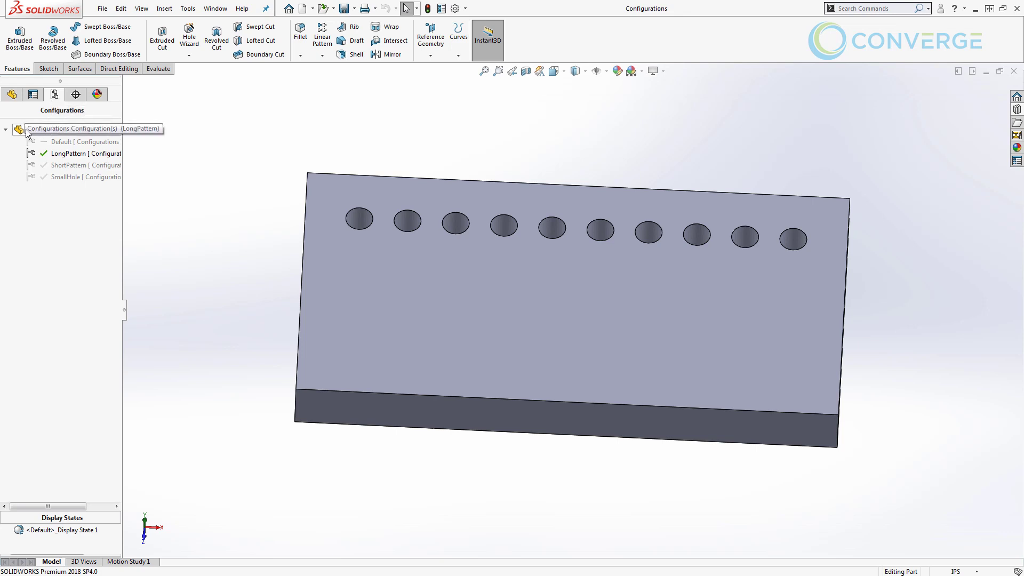
right_click(50, 129)
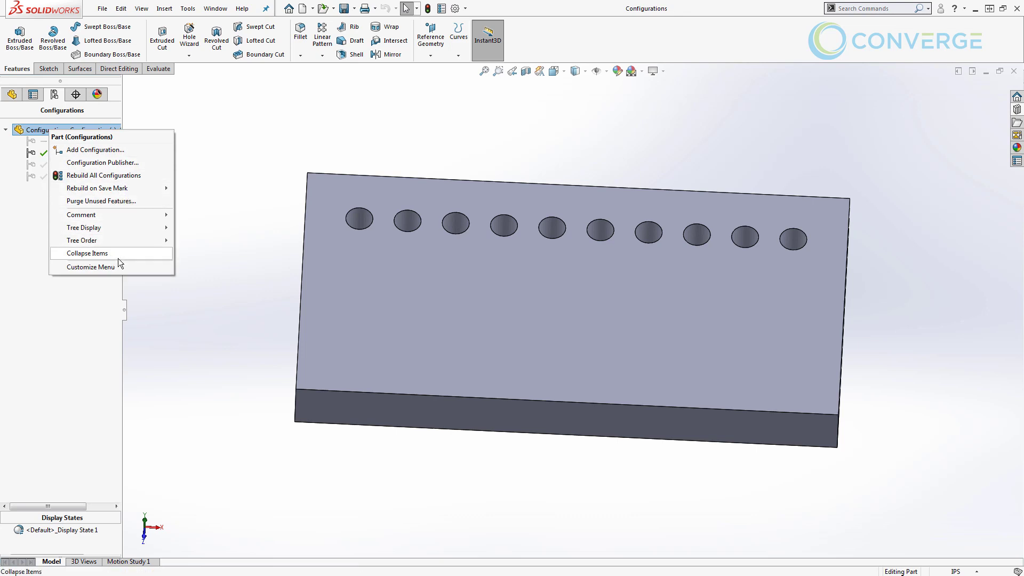
left_click(222, 158)
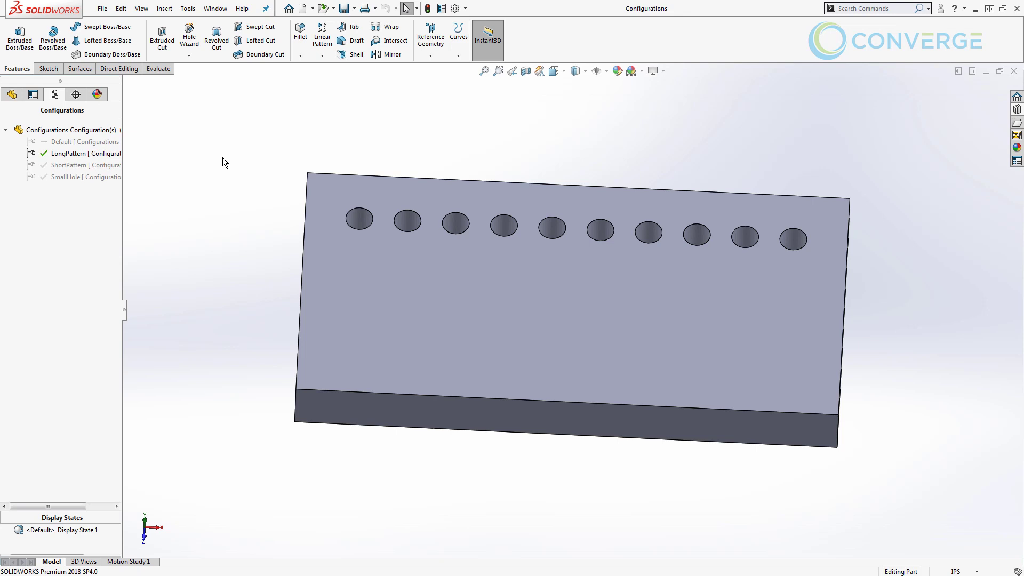
Insert an auto-created design table that allows model edits, with cell drop-down lists enabled, and enlarge its worksheet frame
left_click(162, 9)
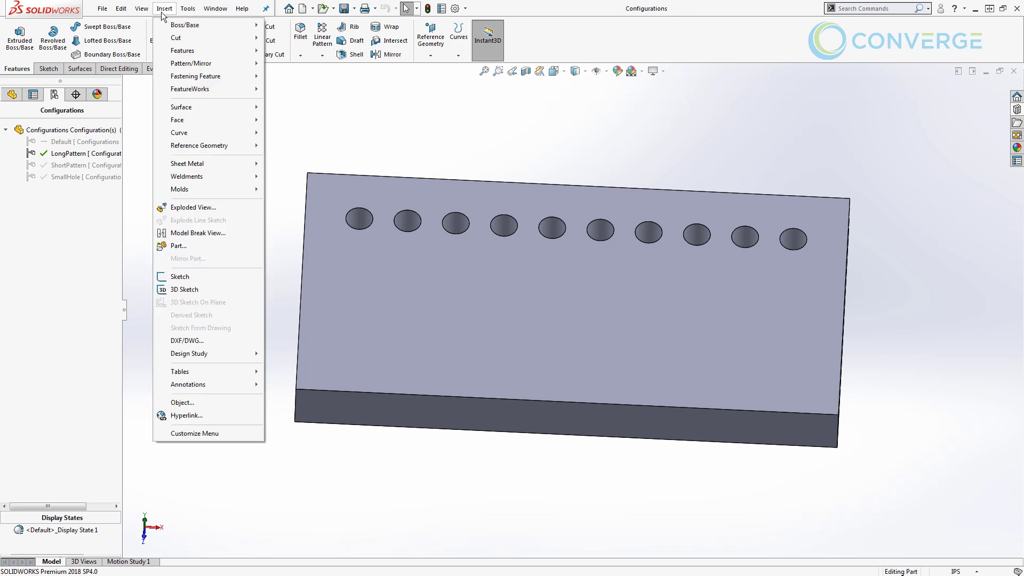
mouse_move(228, 377)
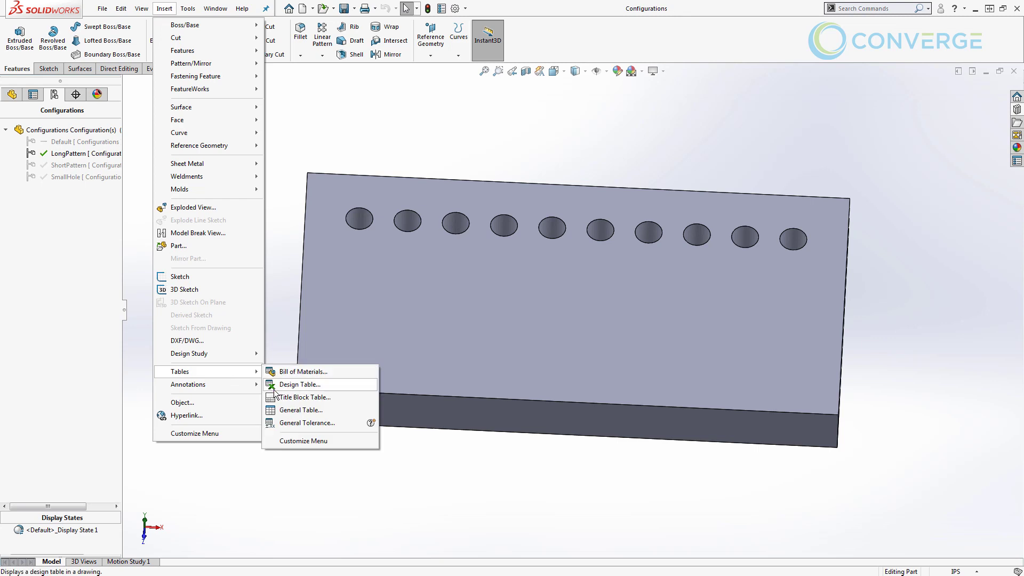
left_click(290, 385)
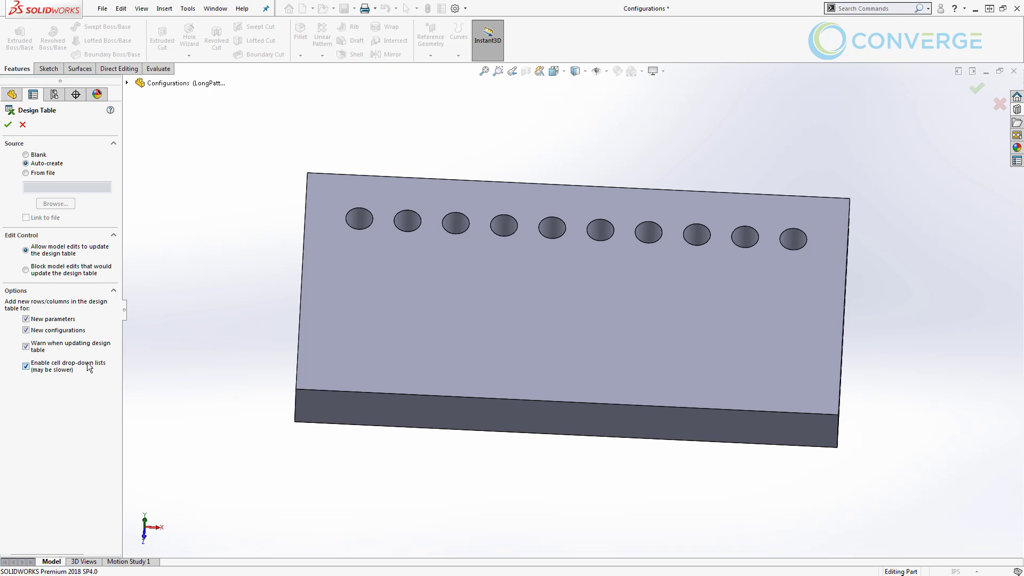
left_click(9, 127)
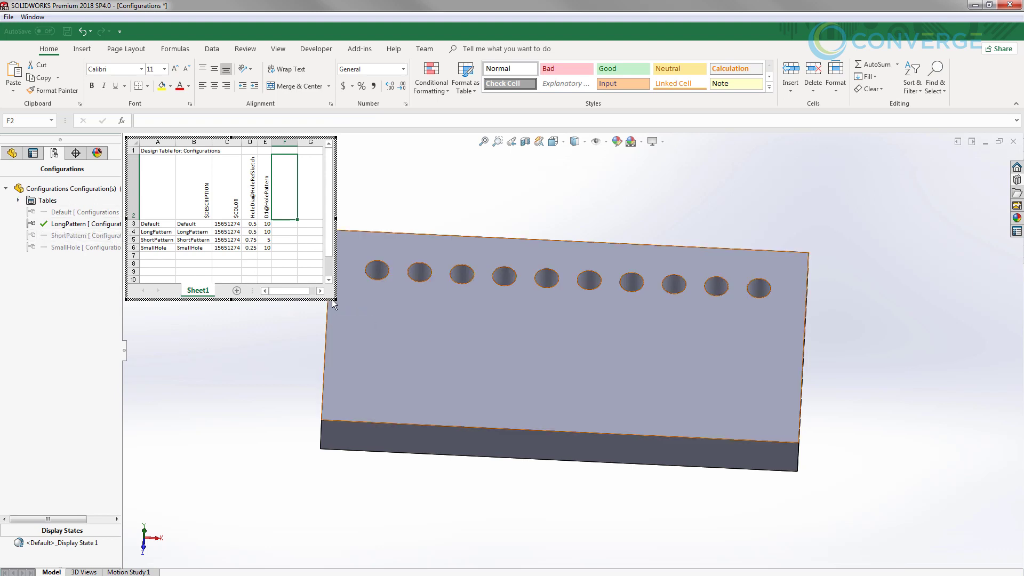
left_click_drag(335, 299, 414, 317)
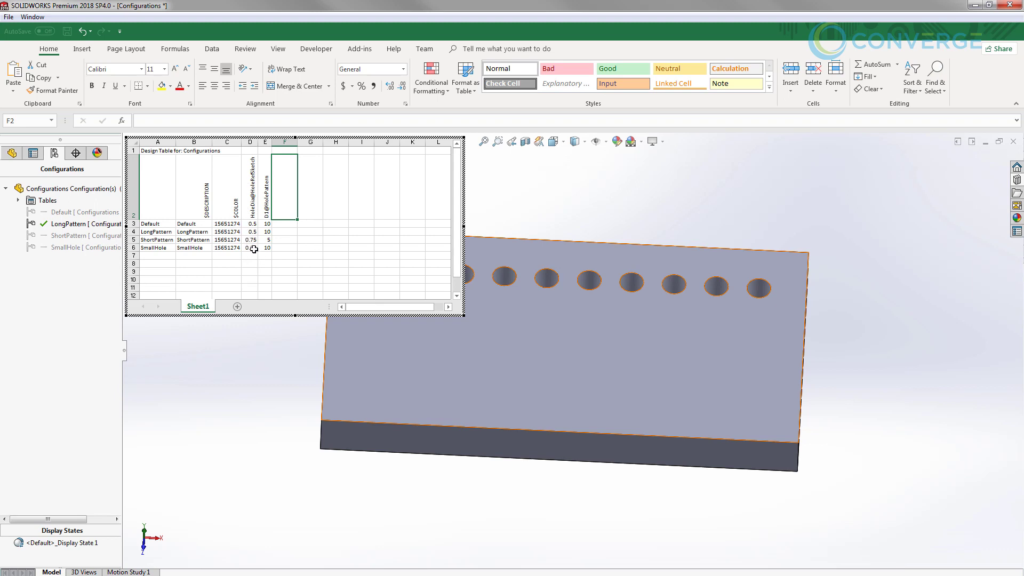
Add a configuration named LongPatternSmallHole in cell A7 of the design table and widen column A to fit the name
left_click(161, 257)
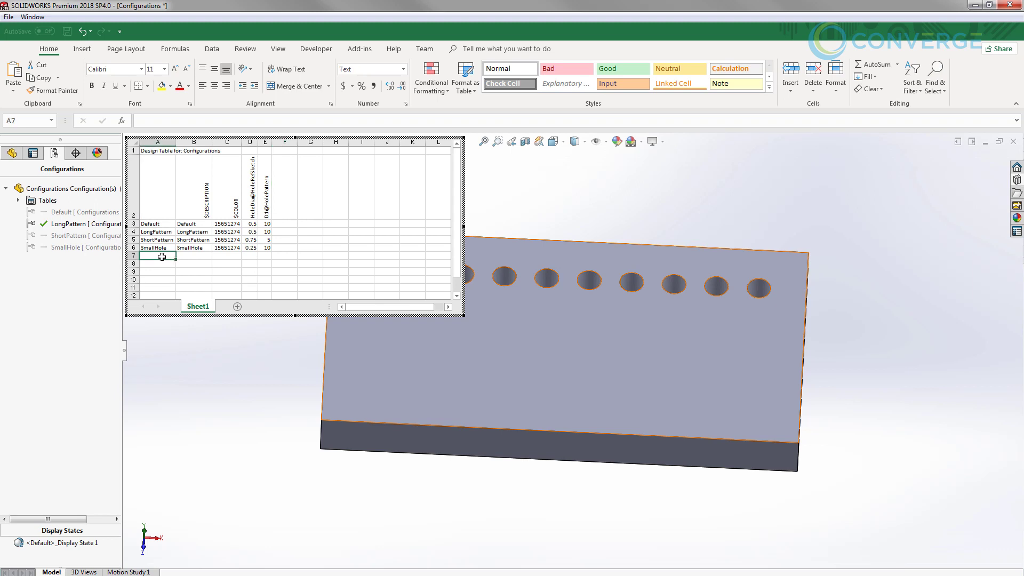
type("LongPattern")
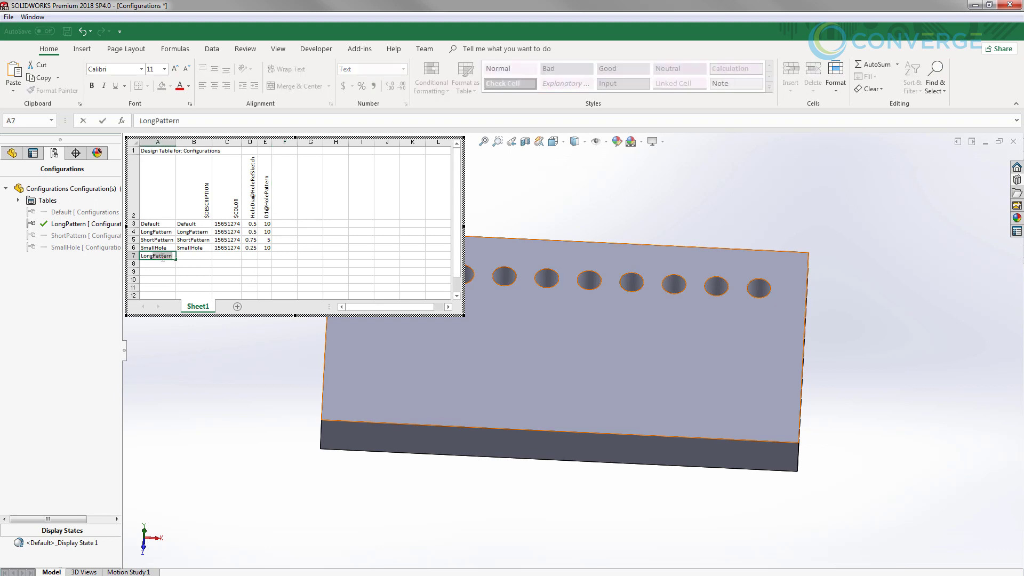
type("SmallHole")
key("Return")
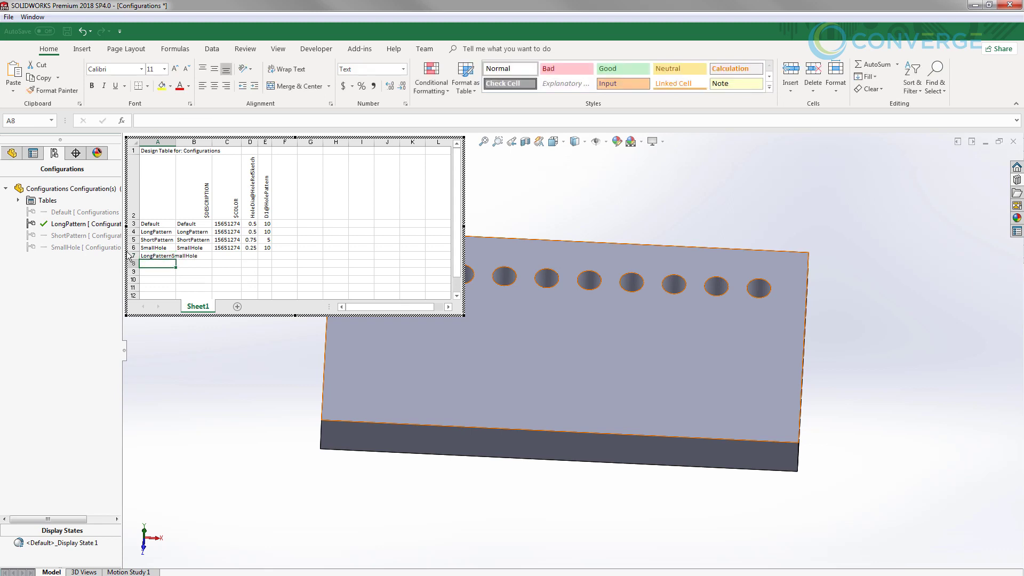
left_click_drag(177, 148, 204, 149)
Set HoleDia@HoleRefSketch to 0.25 and D1@HolePattern to 10 for LongPatternSmallHole, and close the design table to generate the configuration
left_click(229, 256)
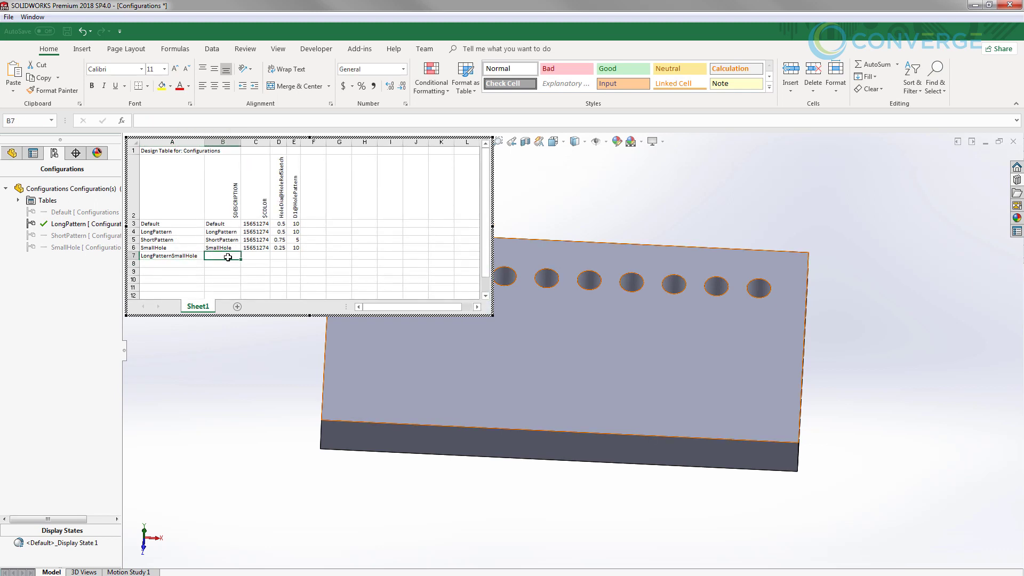
left_click(250, 255)
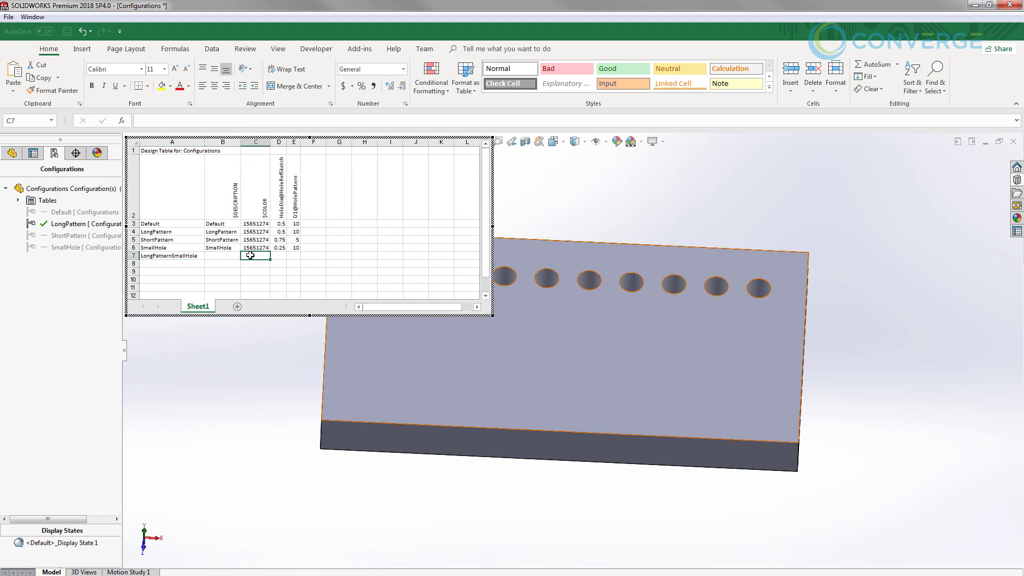
left_click(278, 255)
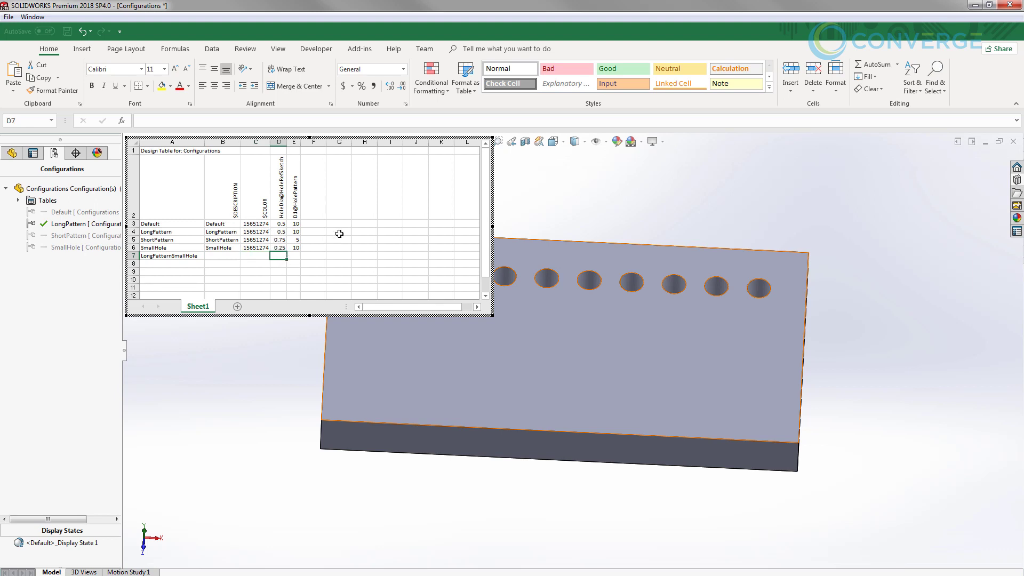
type(".25")
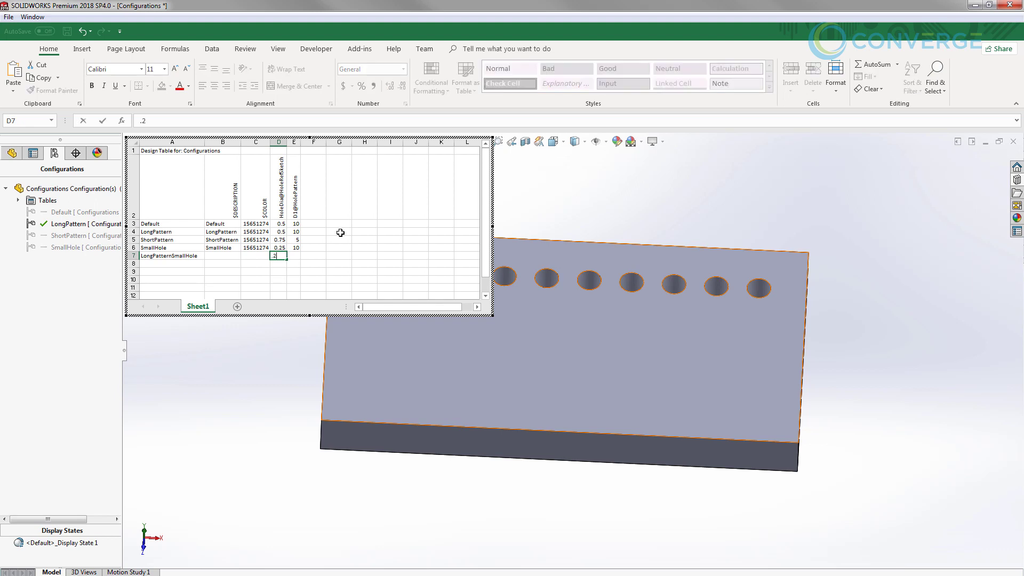
left_click(293, 256)
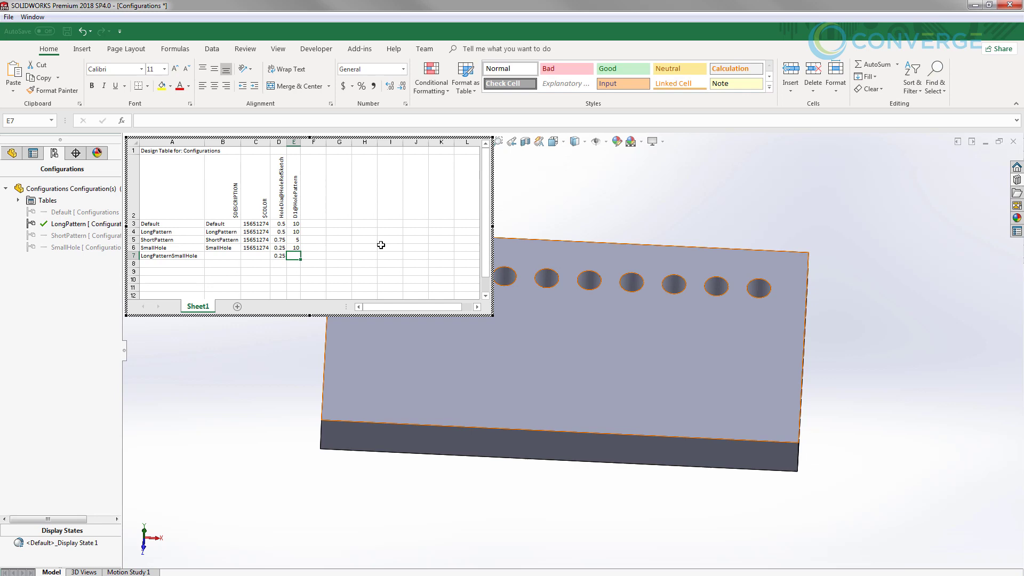
type("10")
key("Return")
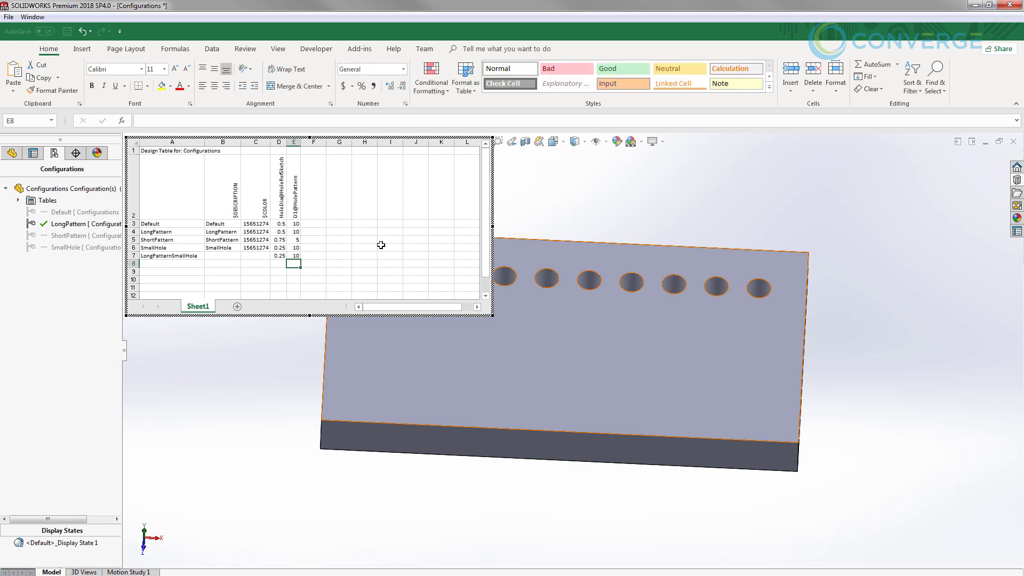
left_click(226, 340)
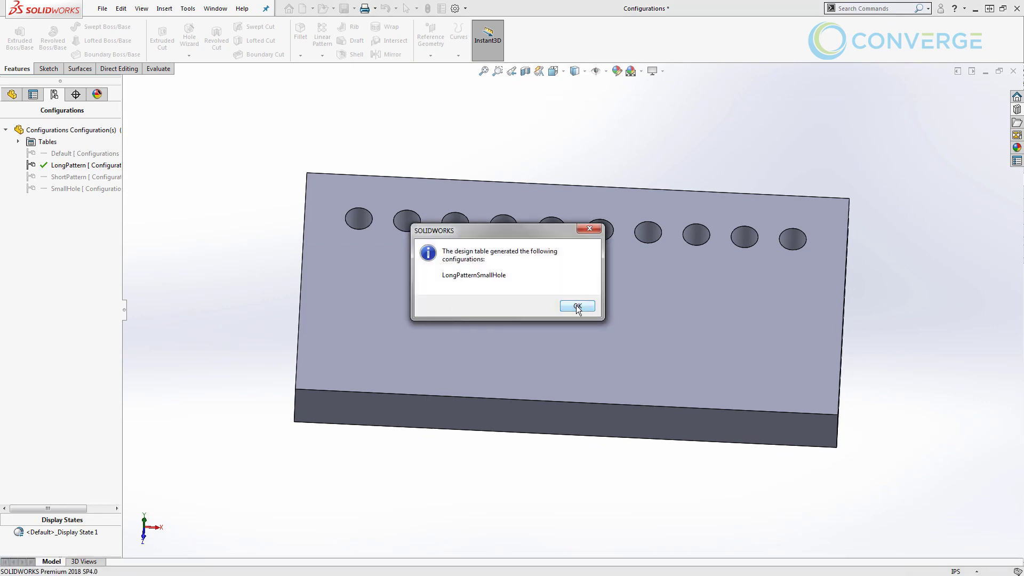
left_click(577, 306)
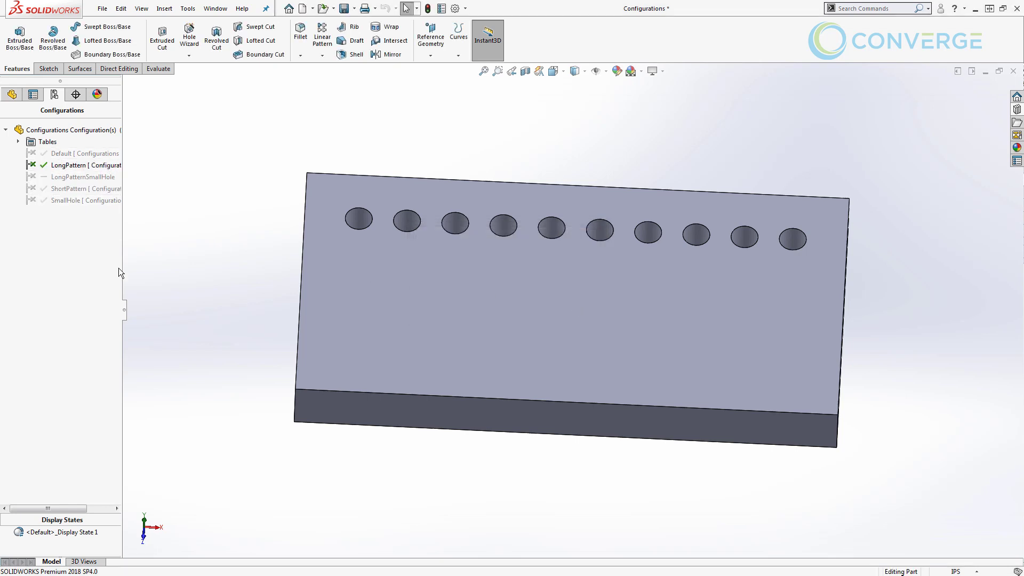
Widen the configuration tree and activate Default, LongPattern, LongPatternSmallHole, ShortPattern and SmallHole in turn to compare their holes
left_click_drag(123, 299, 158, 298)
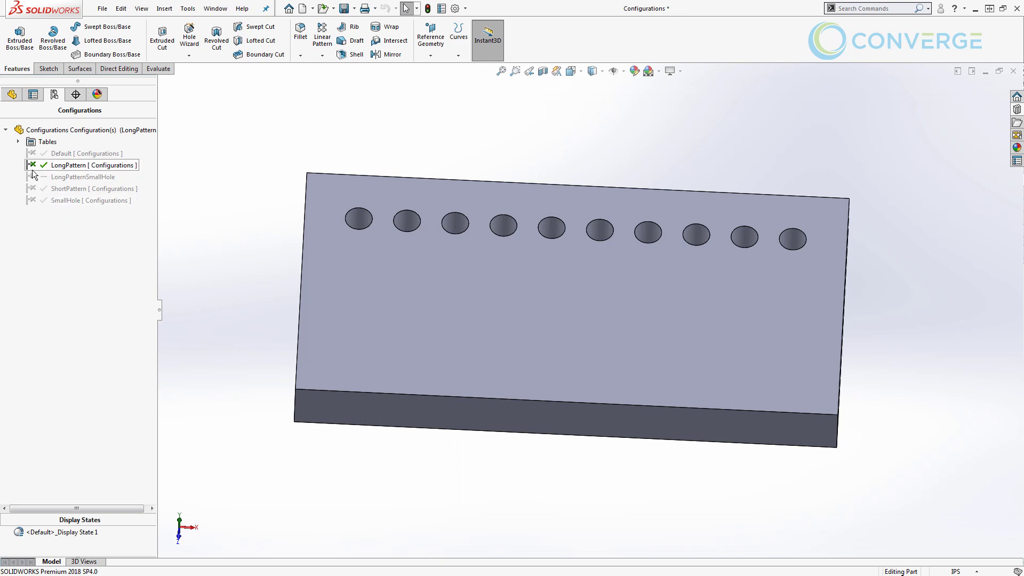
double_click(67, 154)
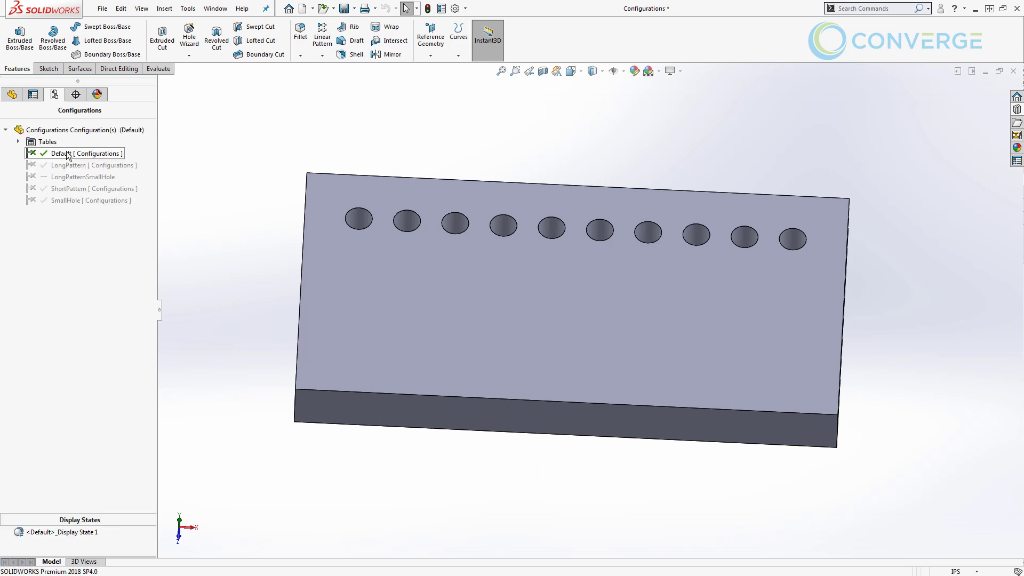
double_click(68, 165)
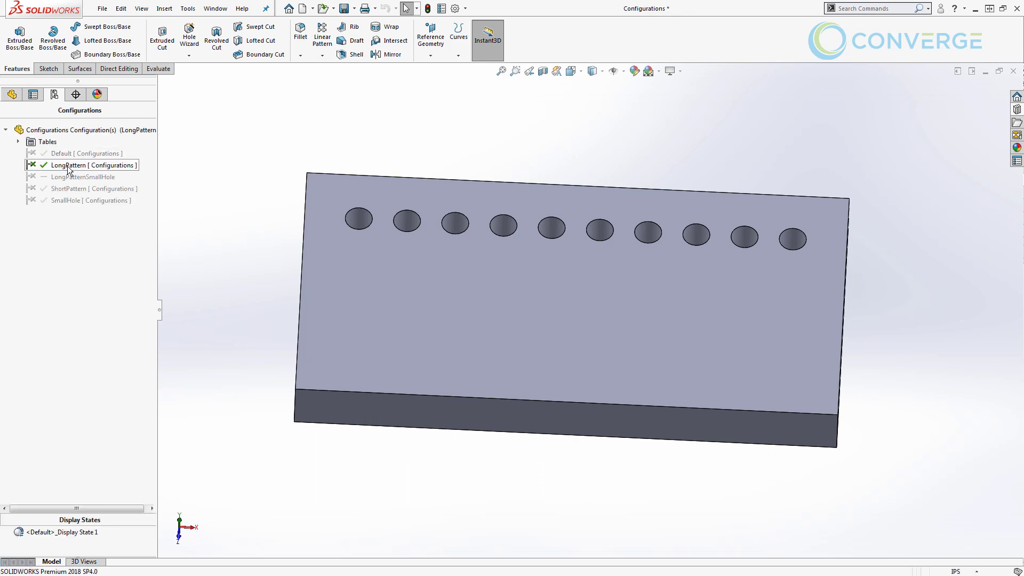
double_click(67, 177)
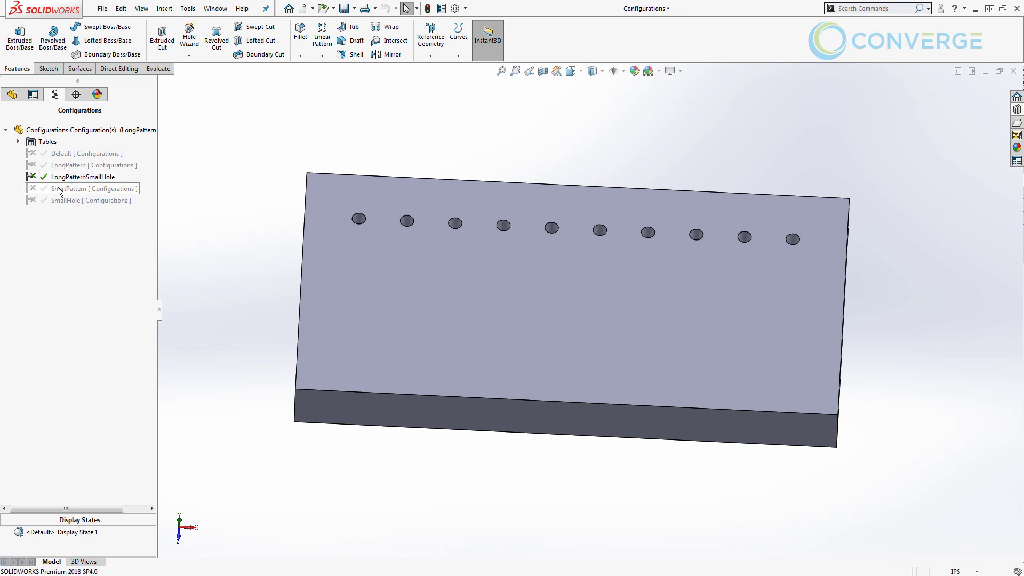
double_click(57, 188)
double_click(59, 200)
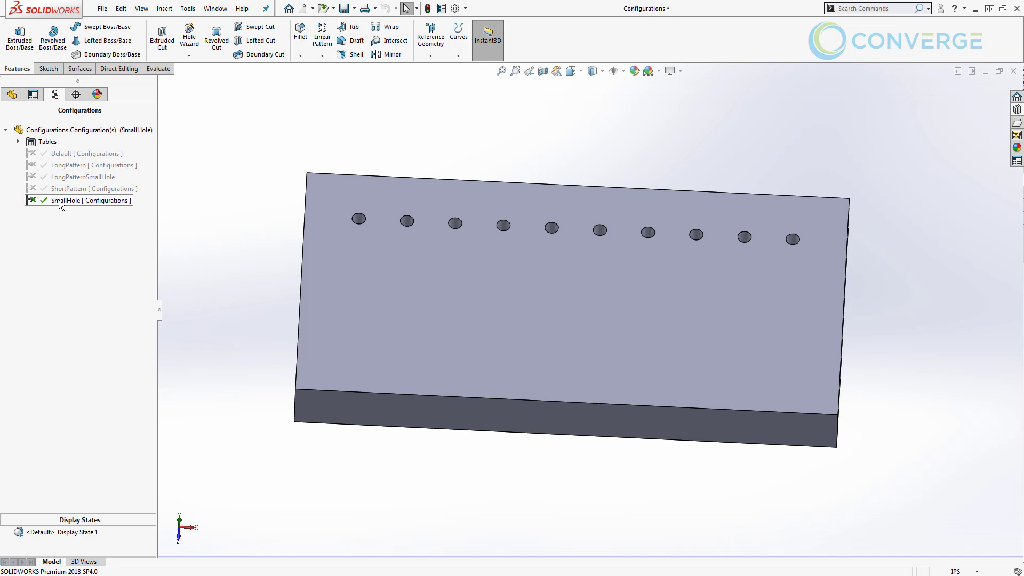
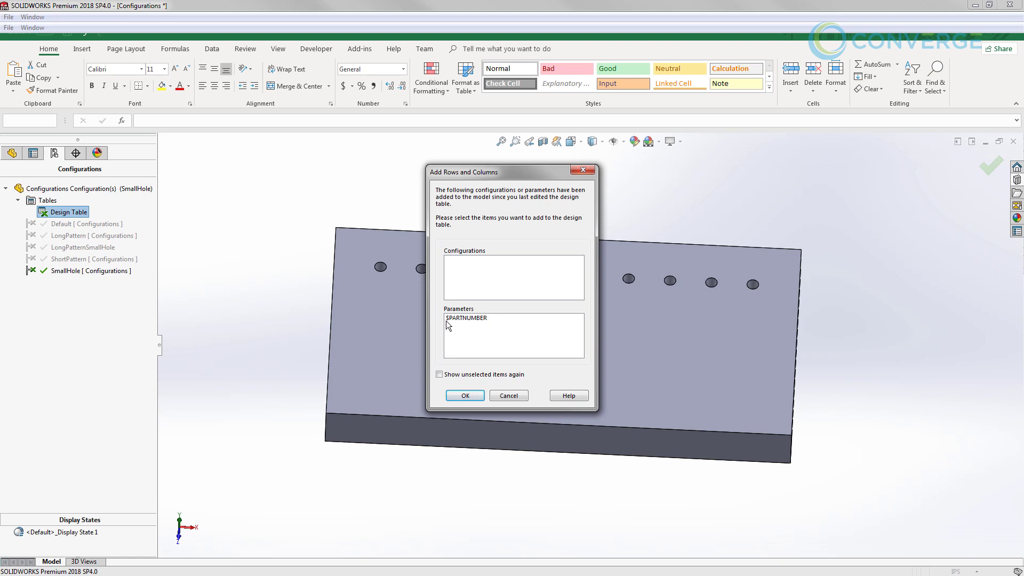
Open the design table in a separate Excel window without adding the $PARTNUMBER parameter, and display the Developer commands
left_click(516, 395)
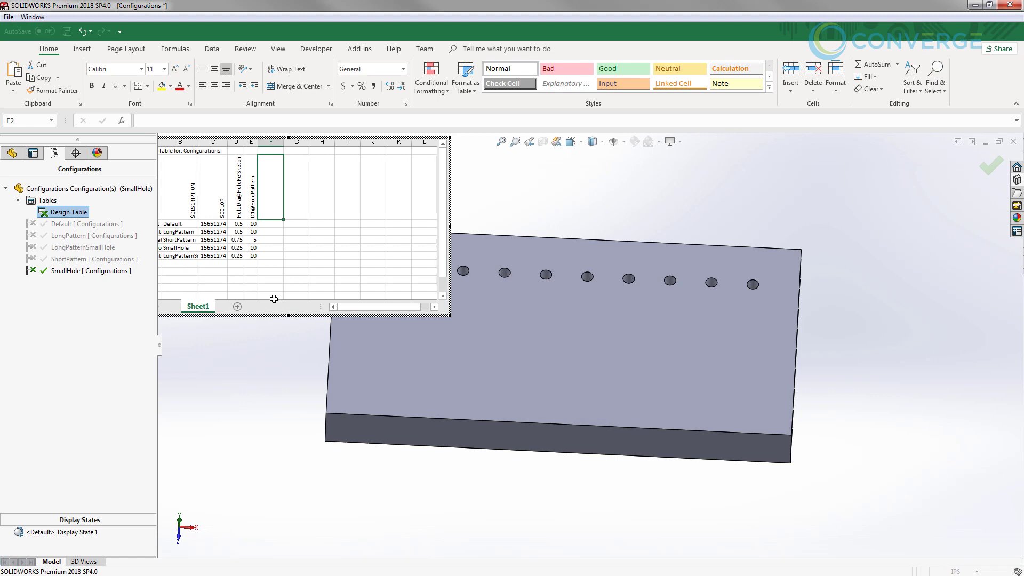
left_click(263, 367)
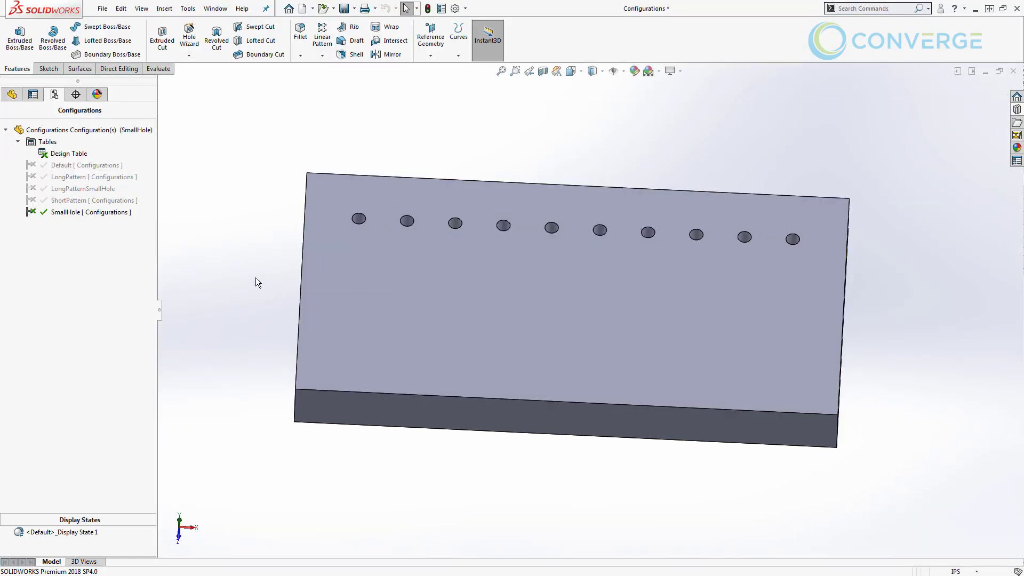
right_click(63, 153)
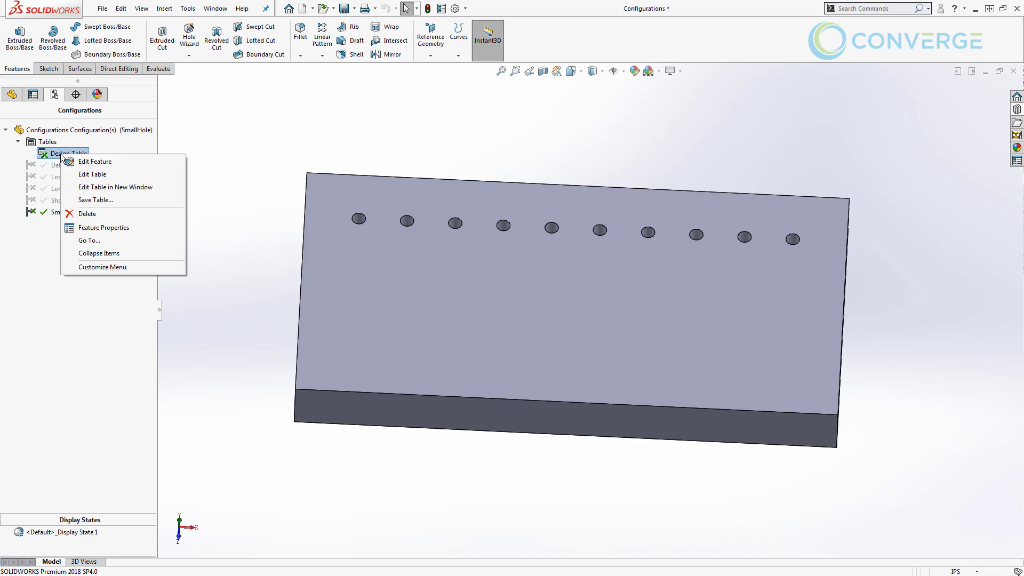
left_click(99, 188)
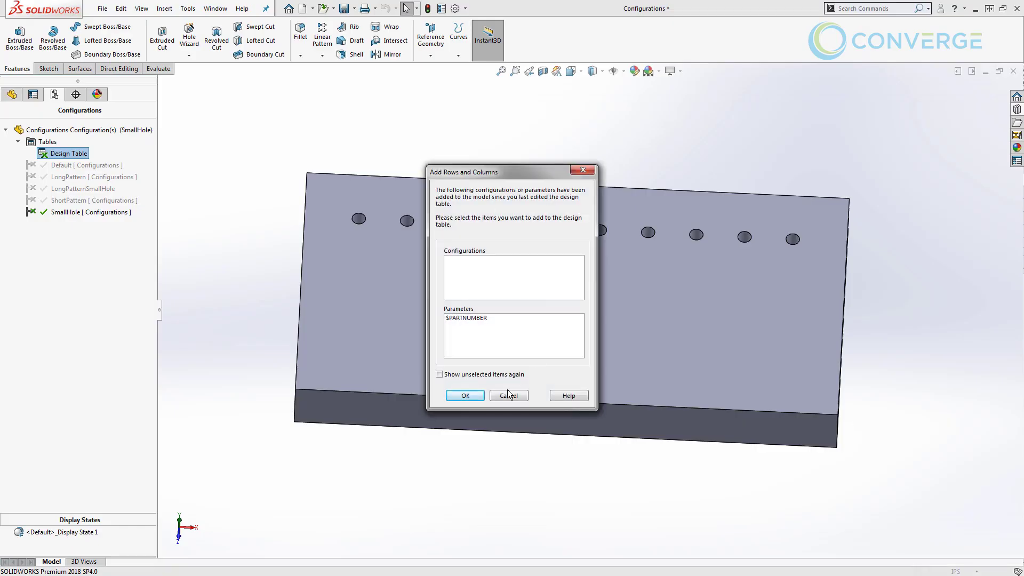
left_click(517, 396)
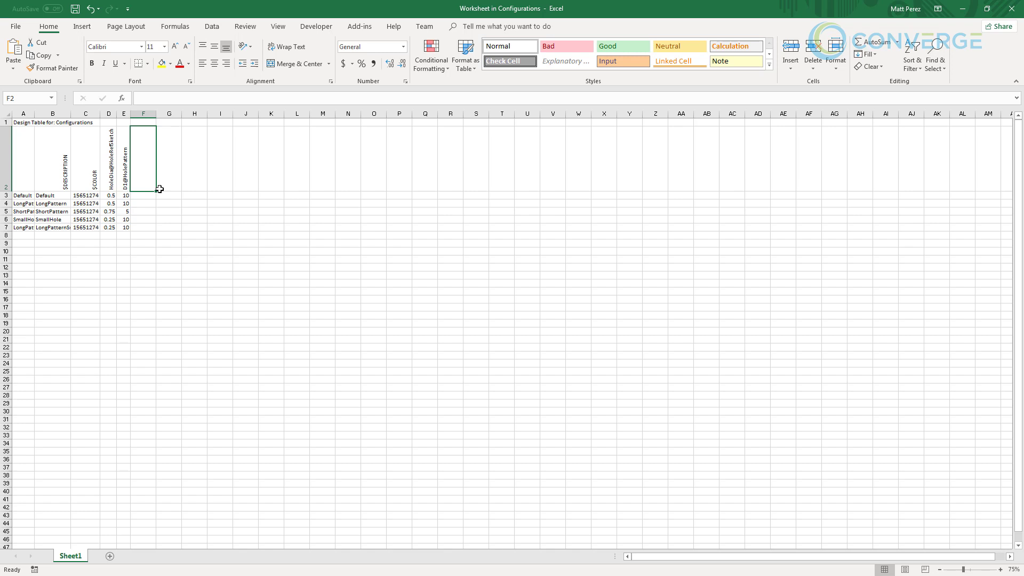
left_click(307, 27)
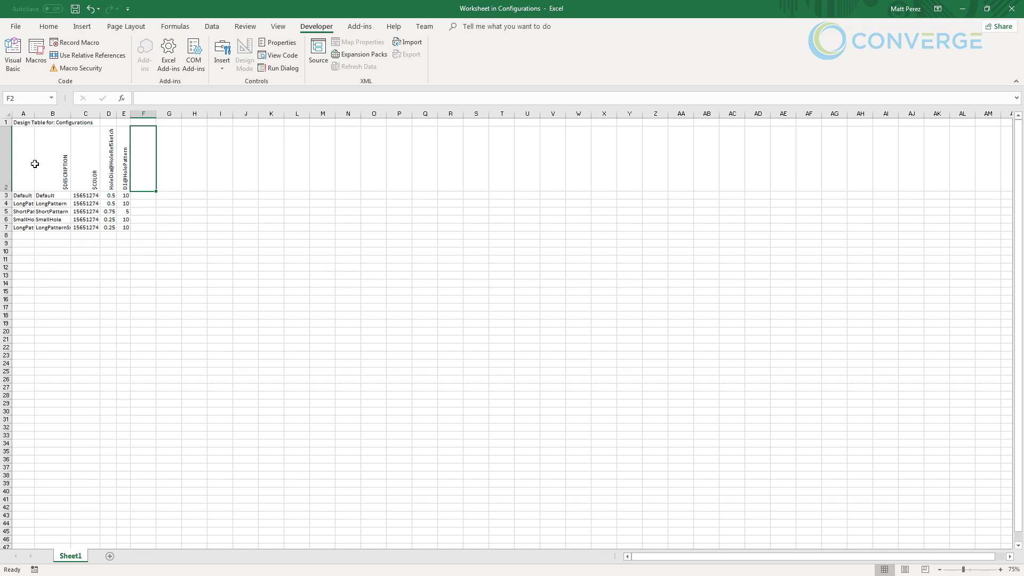
Widen column A of the design table and add a configuration named NewPattern in cell A8
left_click_drag(35, 112, 46, 112)
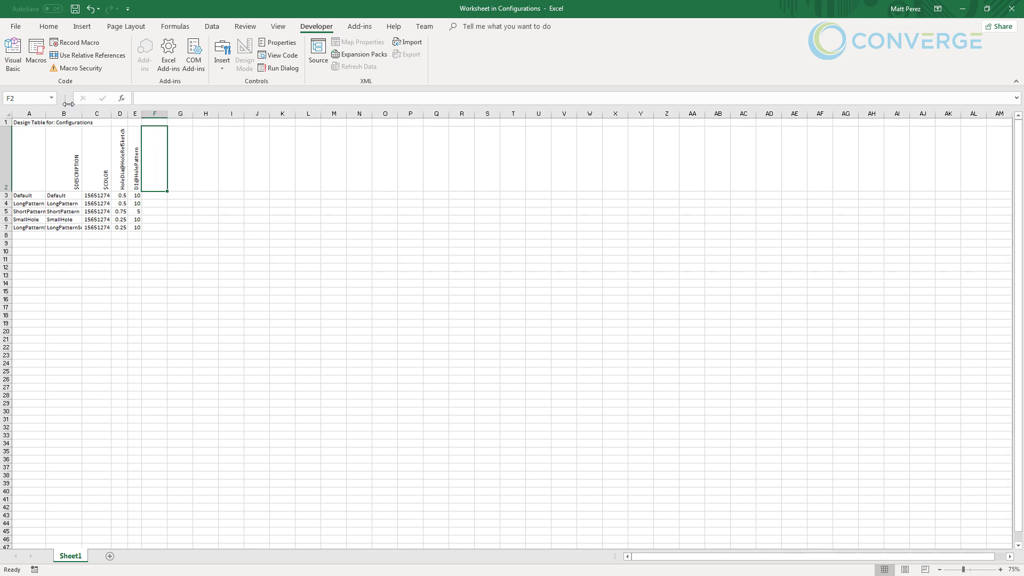
left_click(30, 235)
type("NewPattern")
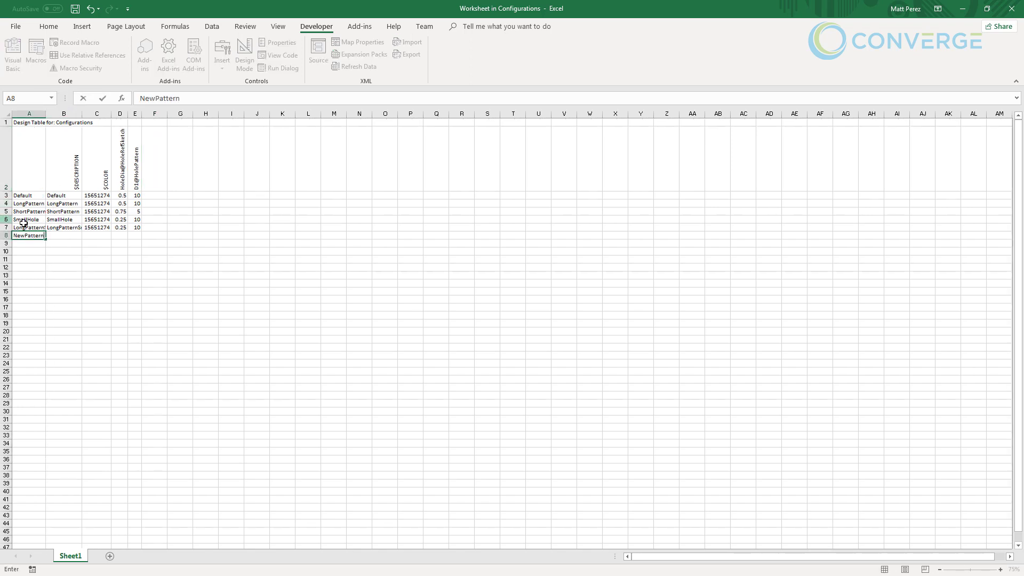
Set HoleDia@HoleRefSketch to 0.25 and D1@HolePattern to 2 for NewPattern, and close the worksheet to generate the configuration
left_click(119, 235)
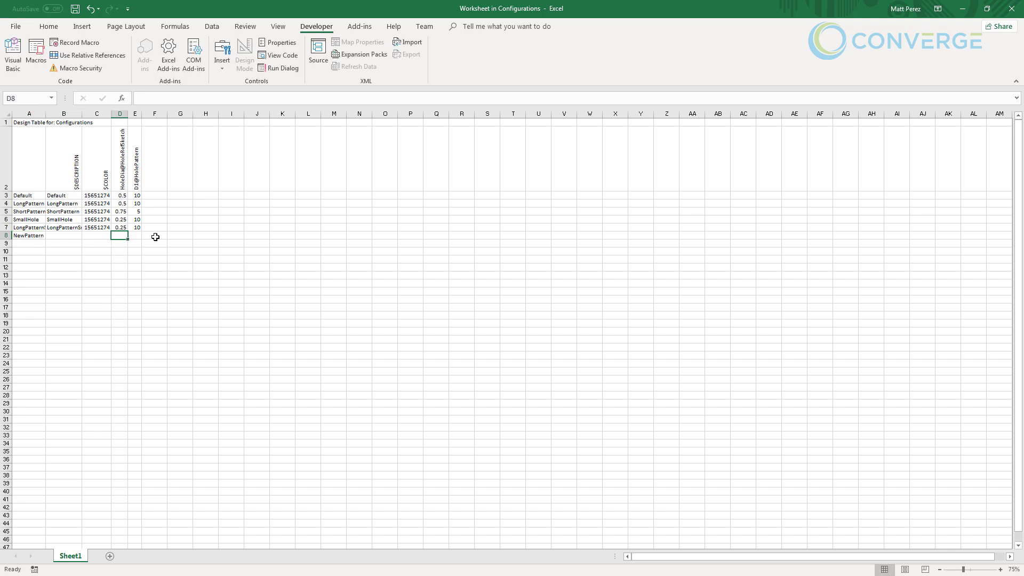
type(".25")
key("Return")
key("Up")
key("Right")
type("2")
key("Return")
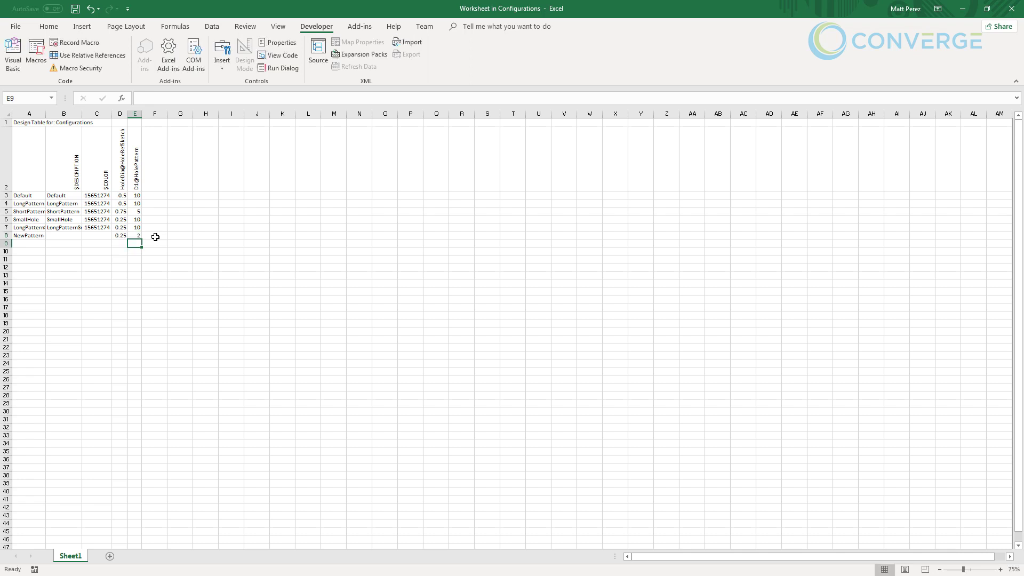
left_click(1017, 10)
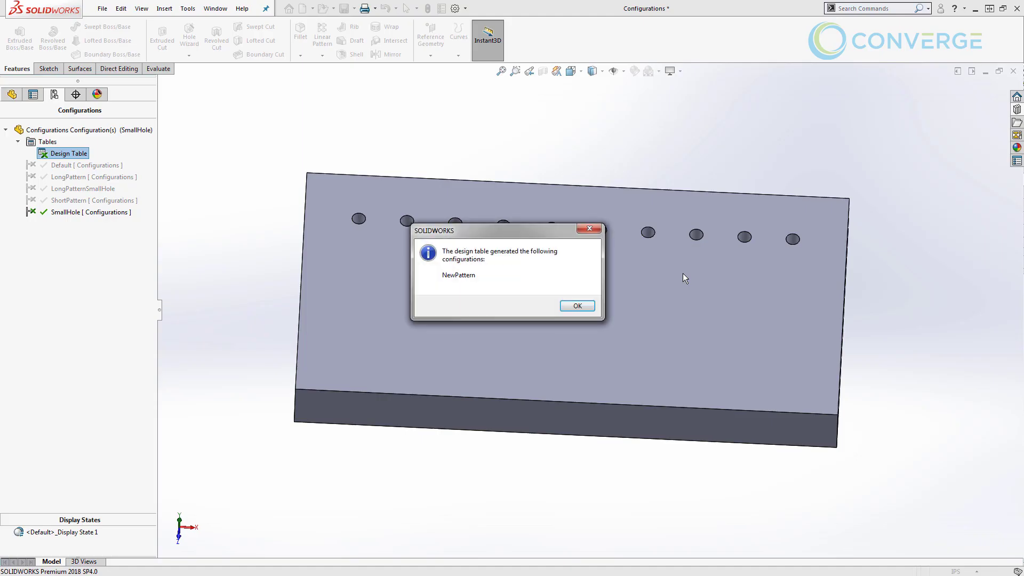
left_click(570, 304)
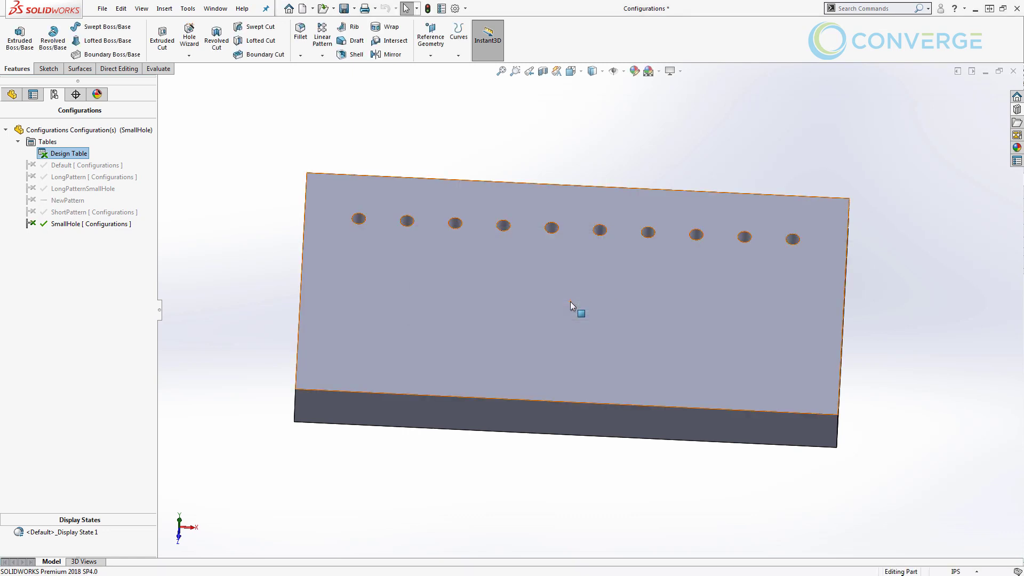
Activate the NewPattern configuration and add a configuration named NewConfigTest to the part
double_click(47, 202)
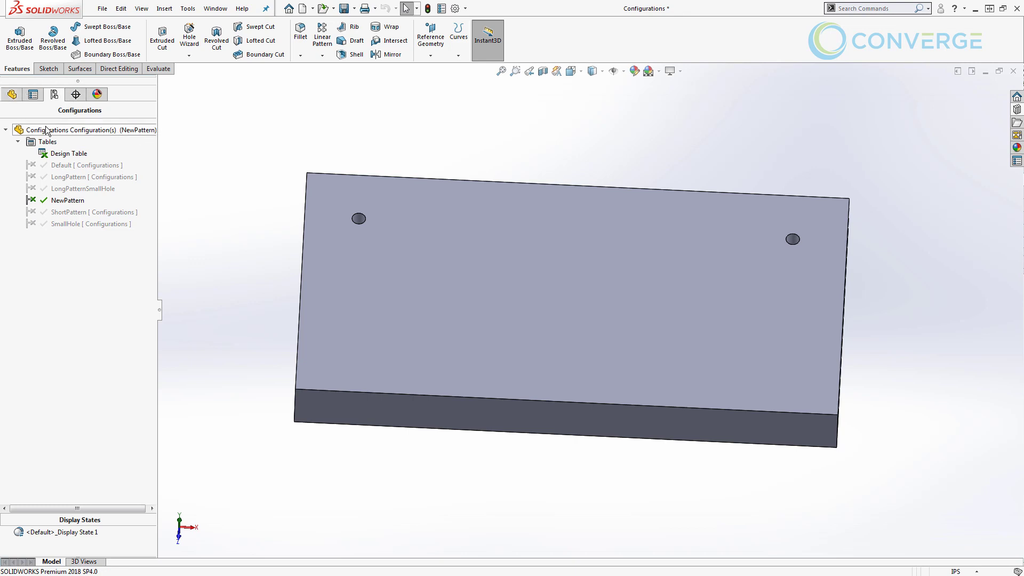
right_click(69, 132)
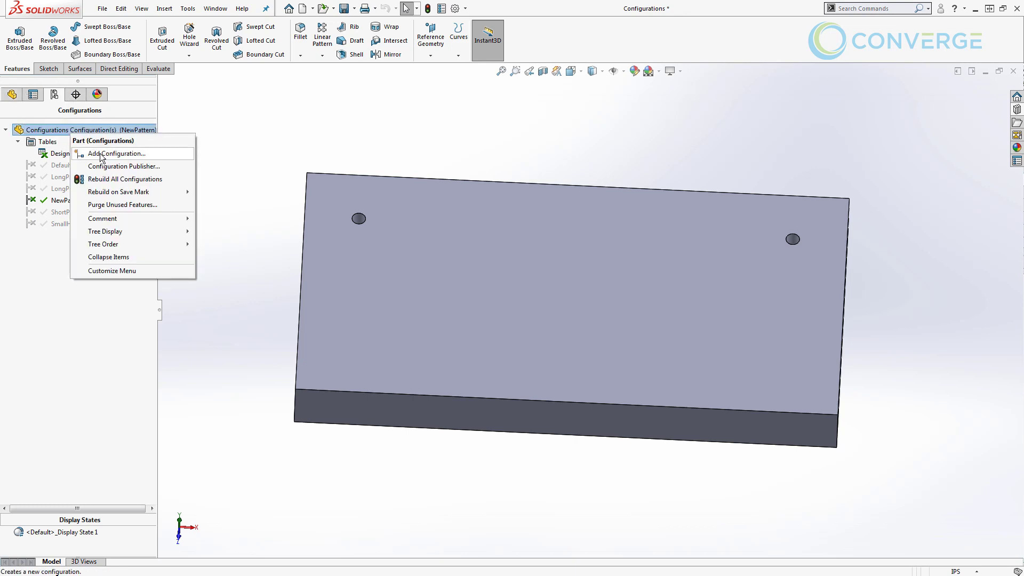
left_click(101, 155)
type("New")
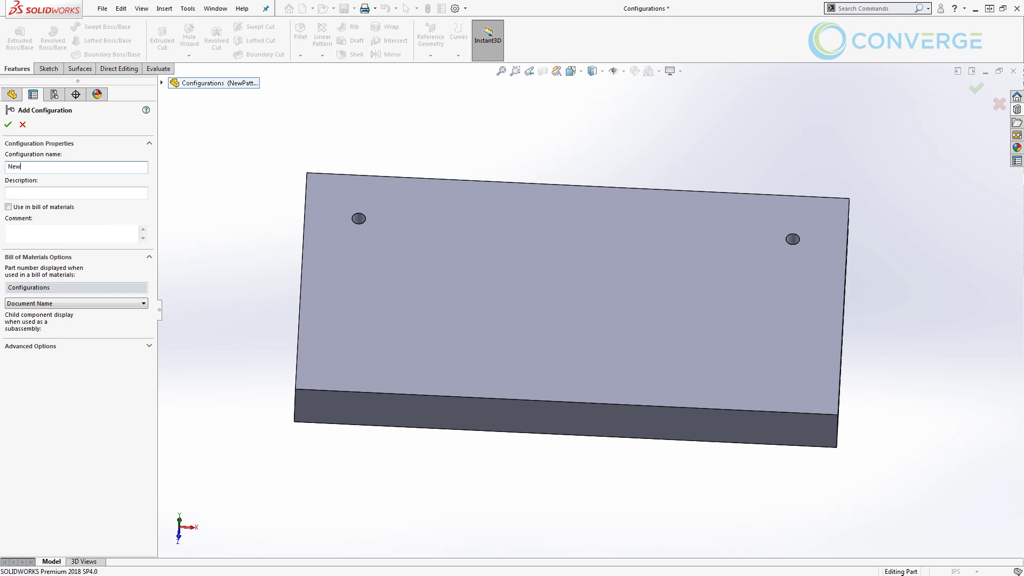
type("ConfigTest")
left_click(8, 124)
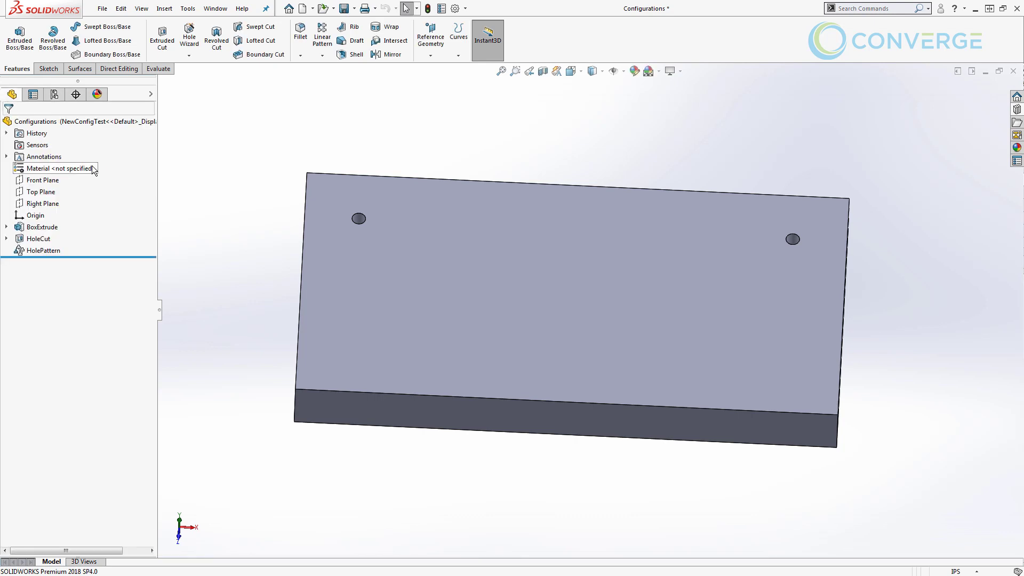
Start an Extruded Cut on the block's large face and sketch a center rectangle about 1.44 by 0.61 in near its lower edge
left_click(162, 40)
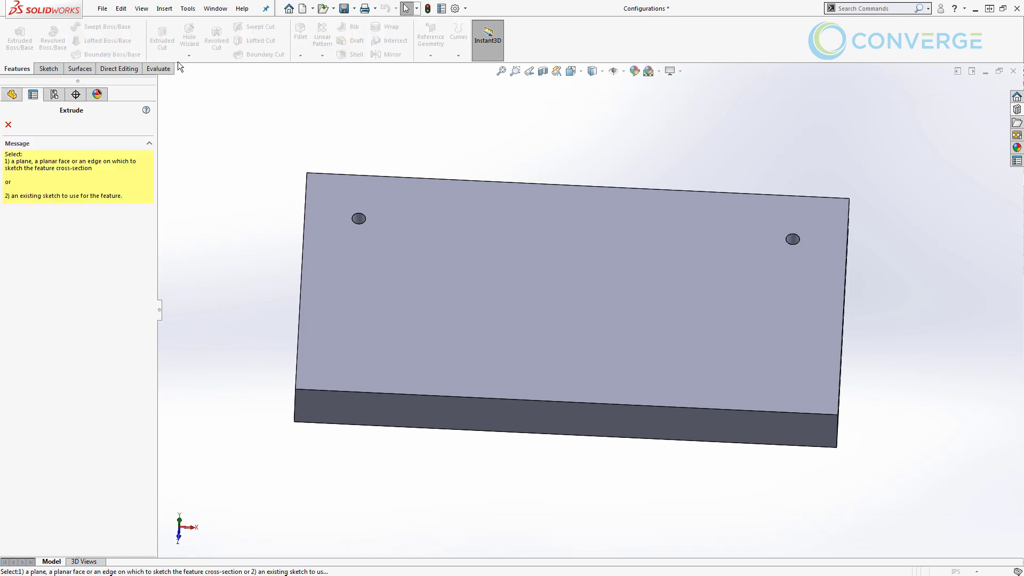
left_click(527, 324)
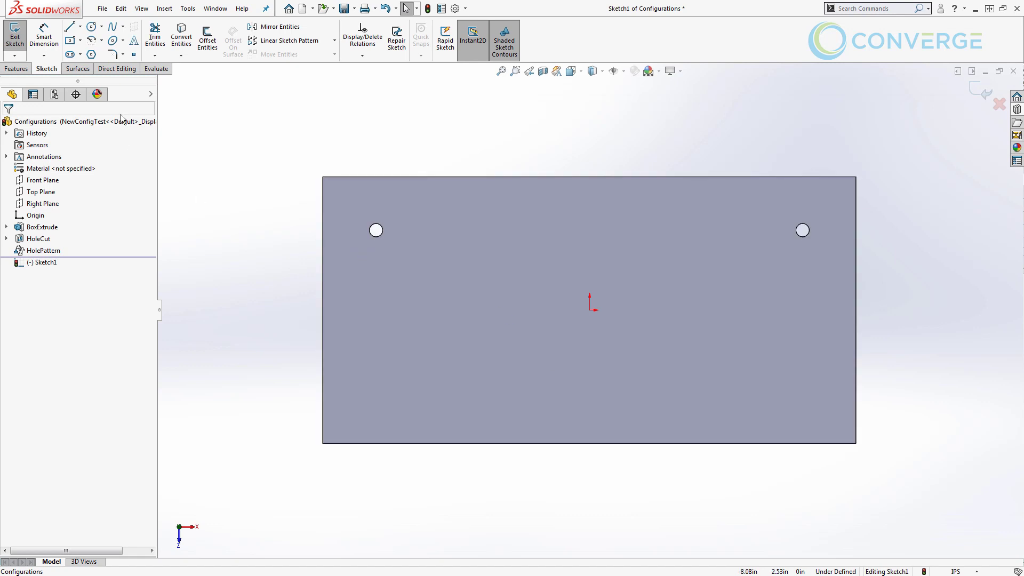
left_click(70, 40)
left_click_drag(626, 383, 665, 412)
key("Escape")
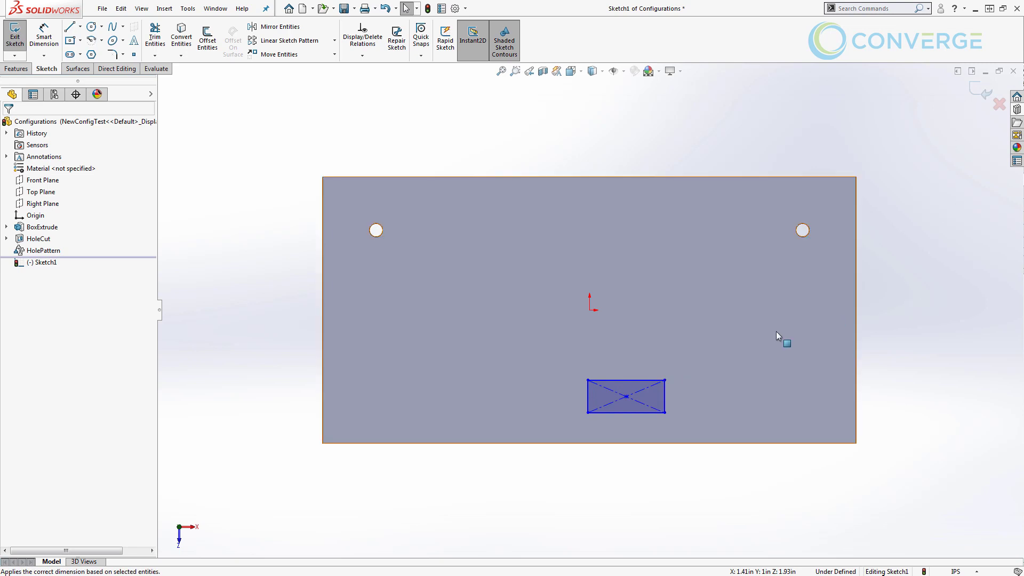
Dimension the rectangle's lower side 0.5 in from the block's lower edge
key("s")
left_click(773, 348)
left_click(653, 413)
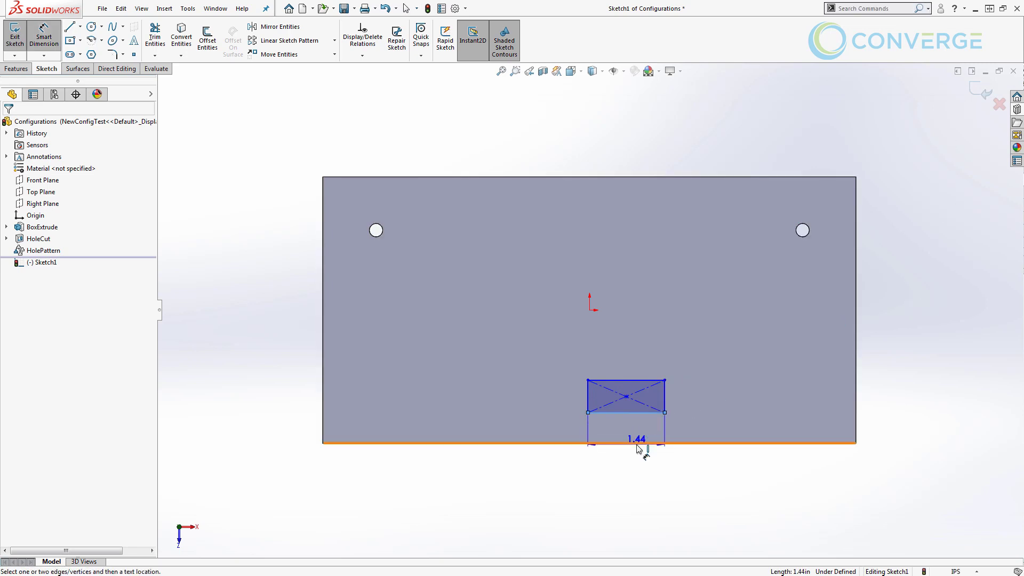
left_click(640, 443)
left_click(636, 470)
type("0.5")
key("Return")
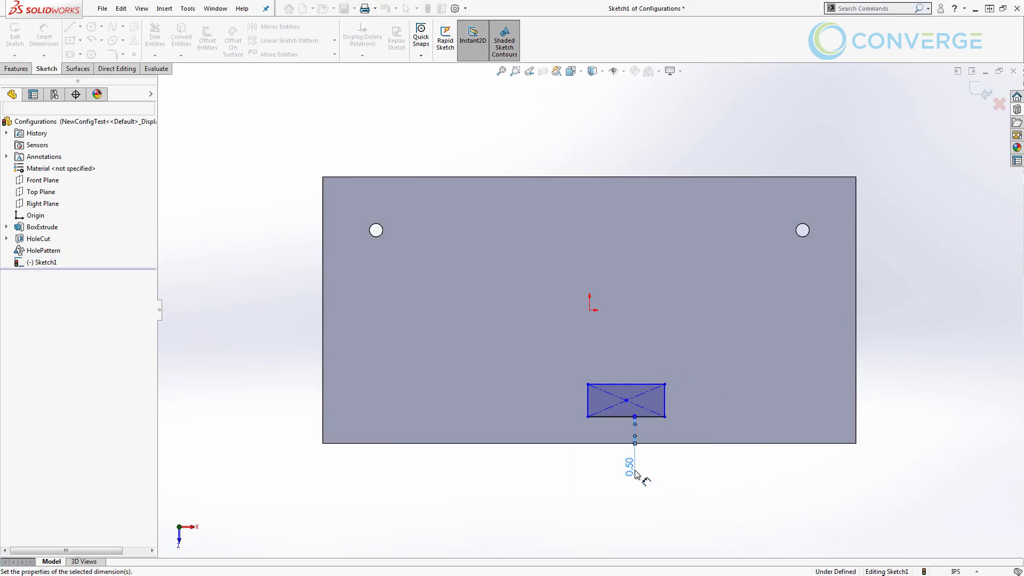
Dimension the rectangle to 1.5 in wide and 0.75 in high
left_click(651, 384)
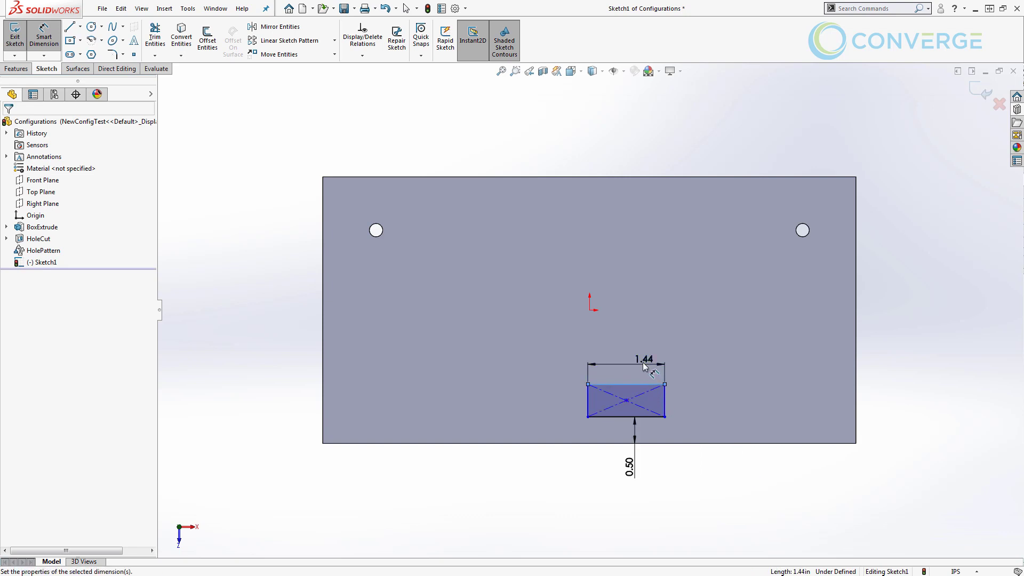
left_click(642, 363)
type("1.5")
key("Return")
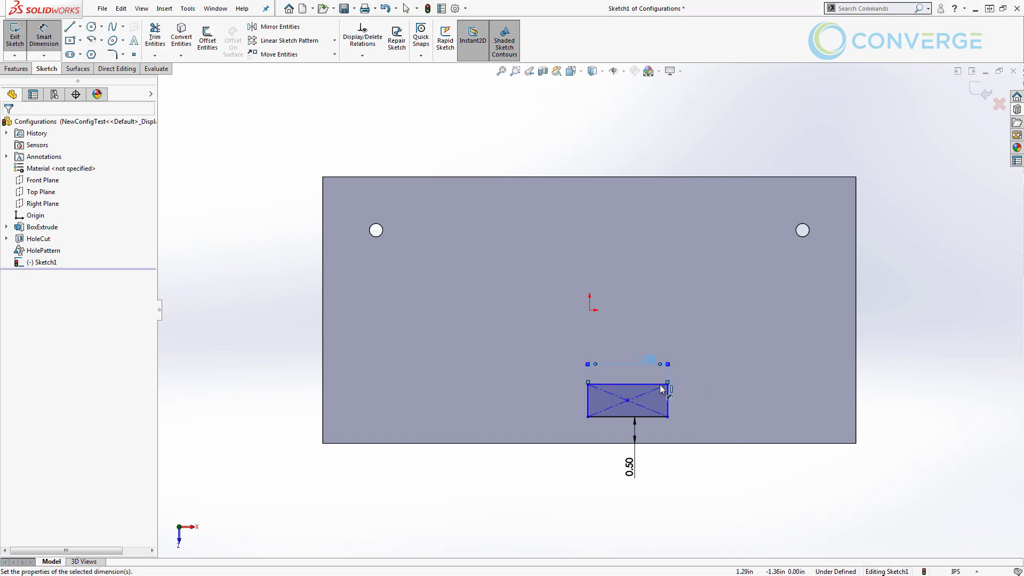
left_click(668, 400)
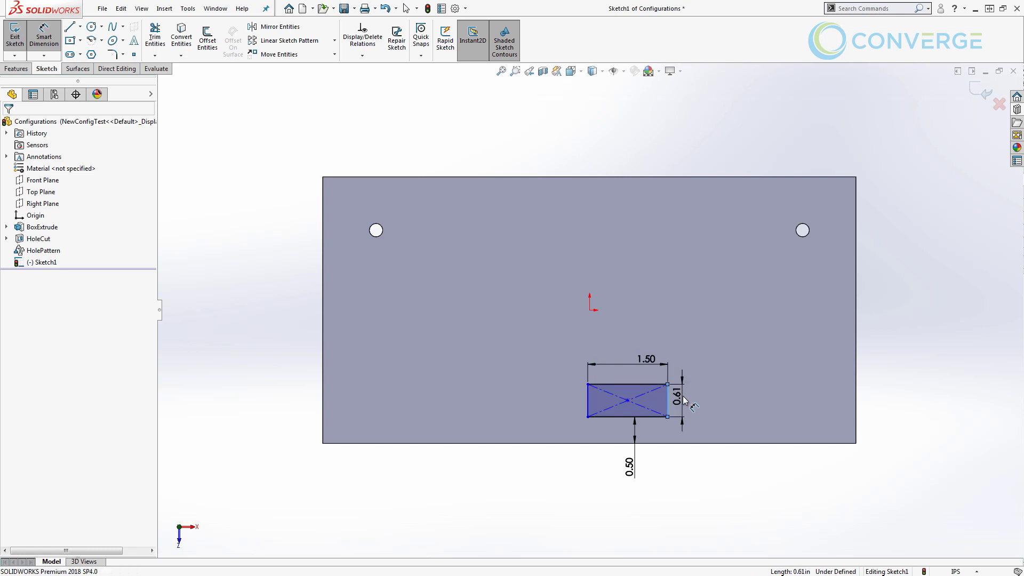
left_click(680, 403)
type(".7")
key("Return")
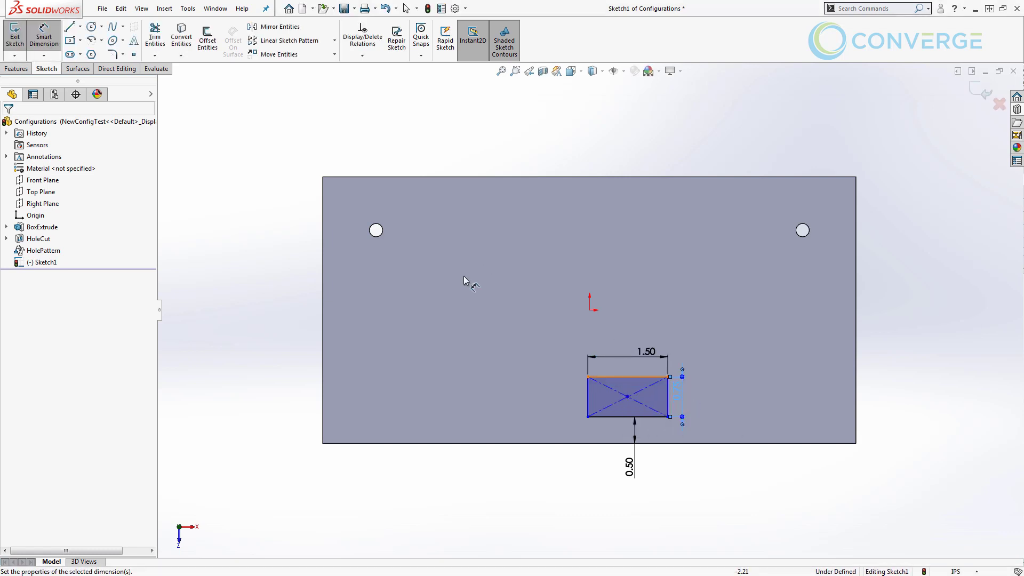
Dimension the rectangle's left side 5 in from the block's left edge
left_click(589, 393)
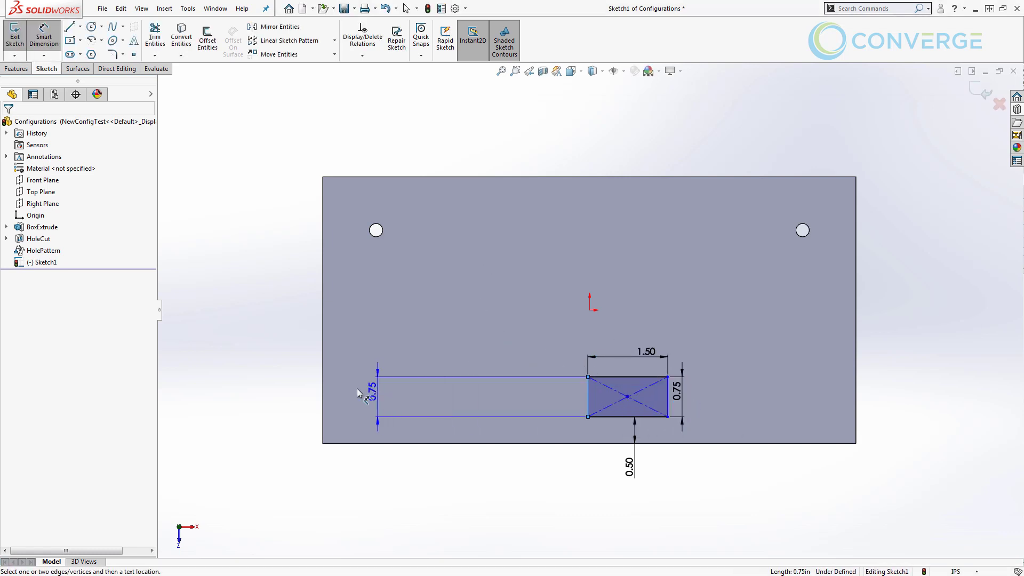
left_click(324, 389)
left_click(368, 472)
type("5")
key("Return")
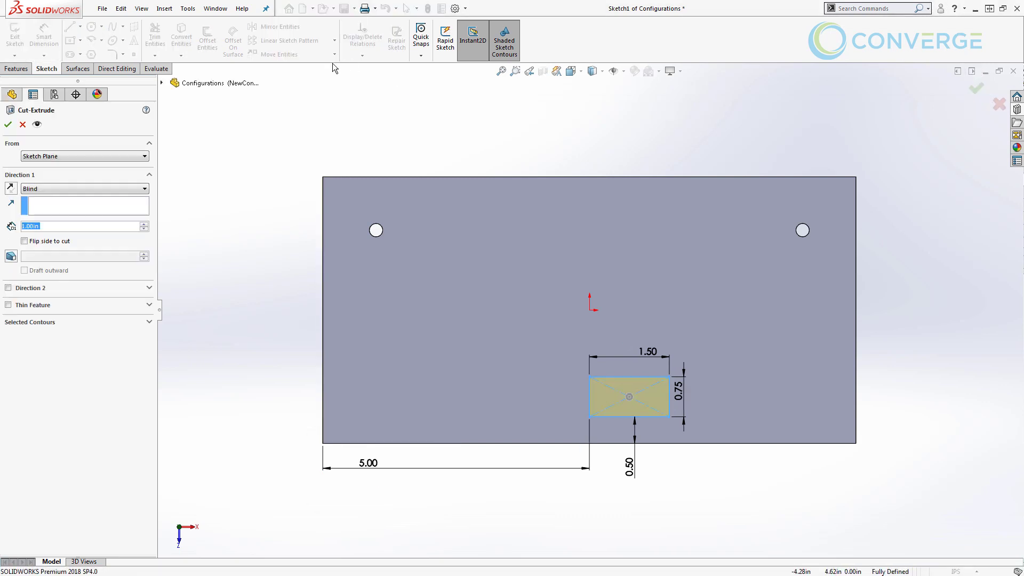
Cut the rectangle through the whole block with the Through All end condition
key("ctrl+shift+x")
left_click(50, 189)
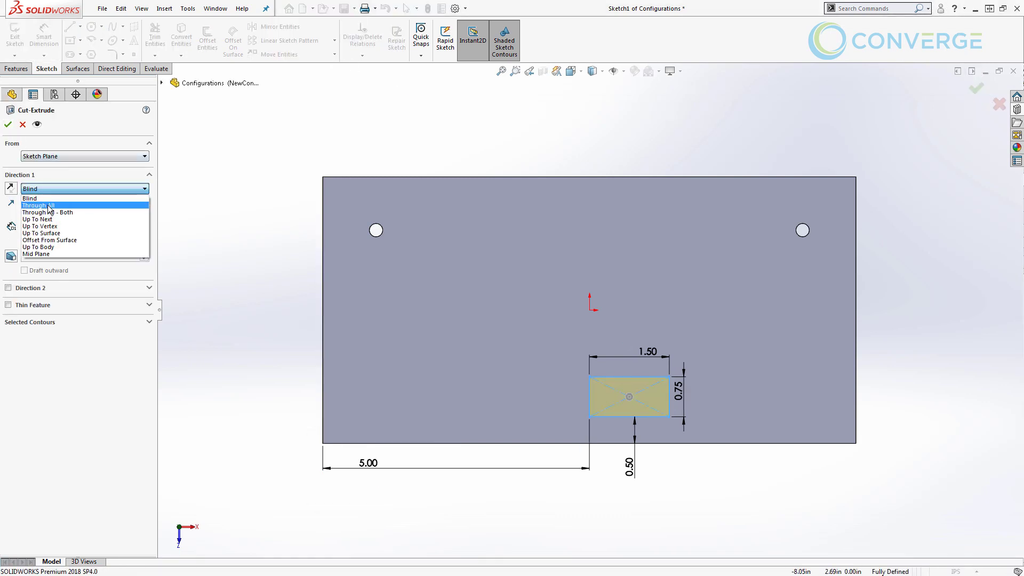
left_click(50, 204)
left_click(8, 125)
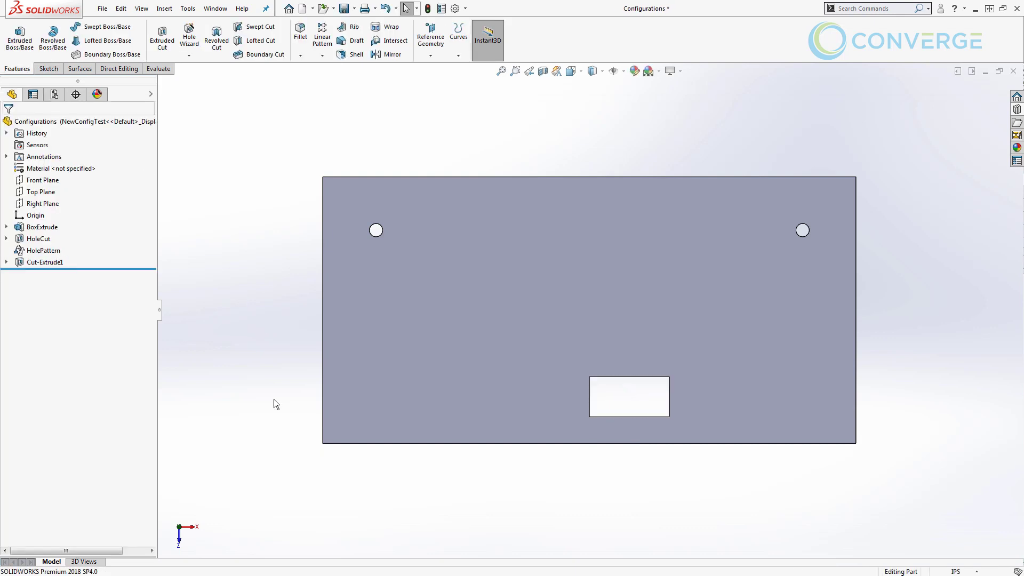
mouse_move(274, 399)
middle_mouse_down()
mouse_move(288, 327)
mouse_move(278, 290)
mouse_move(254, 287)
middle_mouse_up()
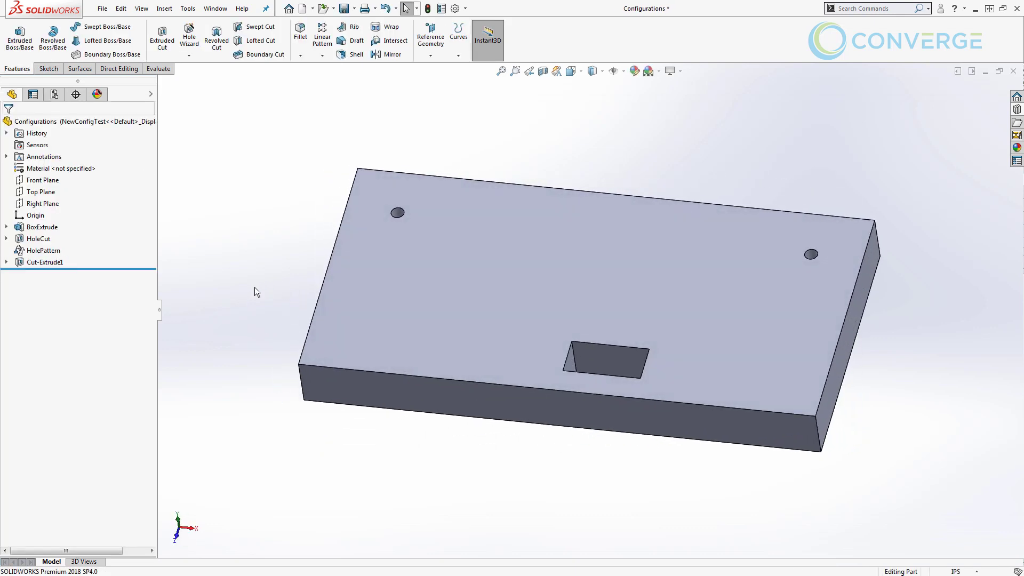
Activate the Default configuration and open Configure Feature for Cut-Extrude1 to examine its suppression in each configuration
left_click(54, 95)
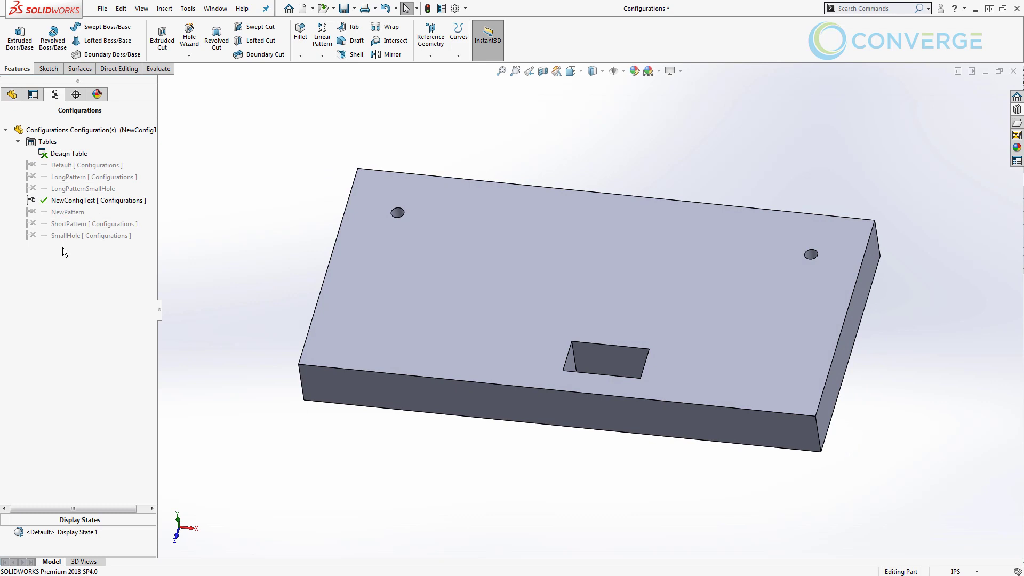
double_click(79, 165)
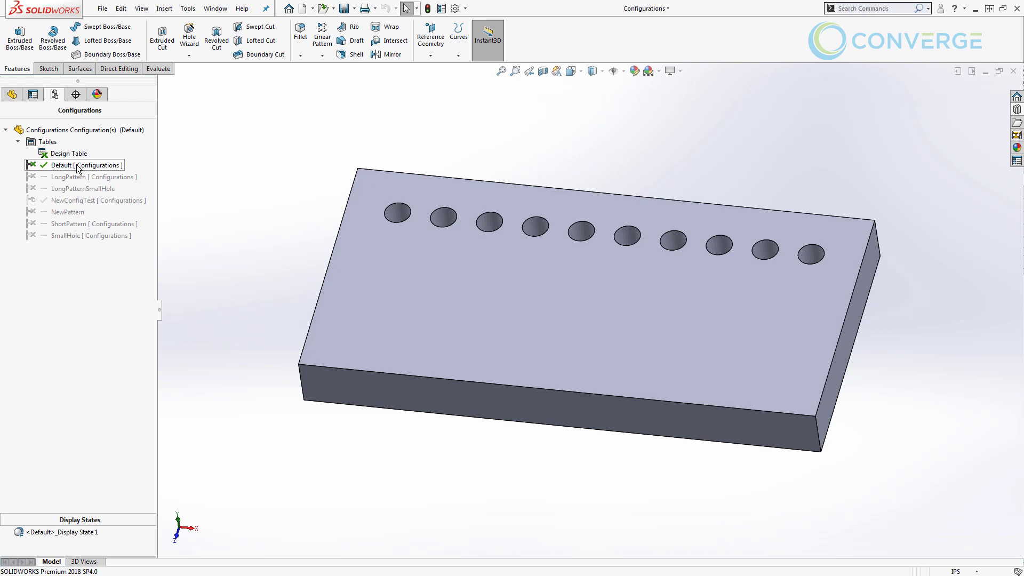
left_click(13, 94)
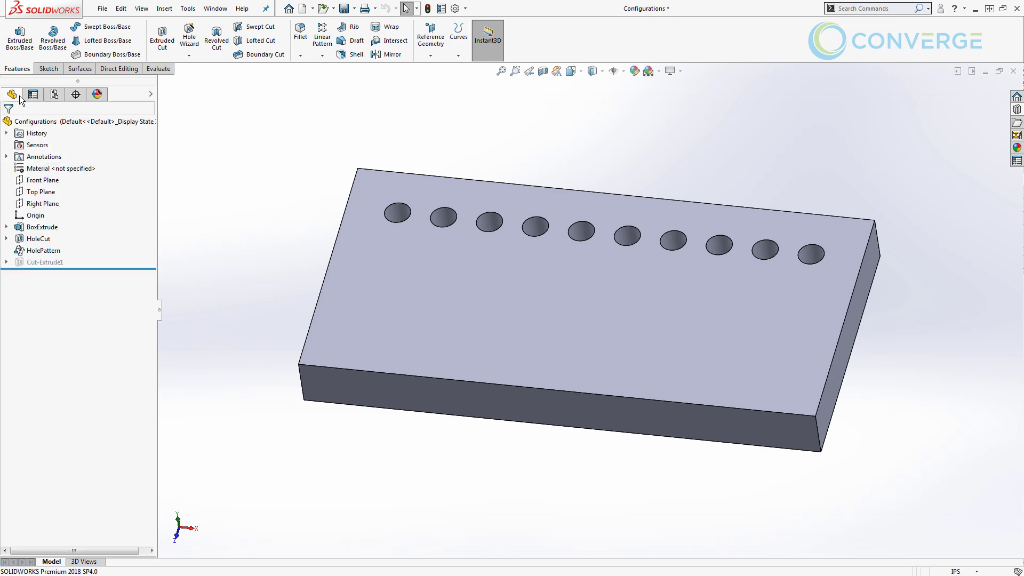
right_click(47, 261)
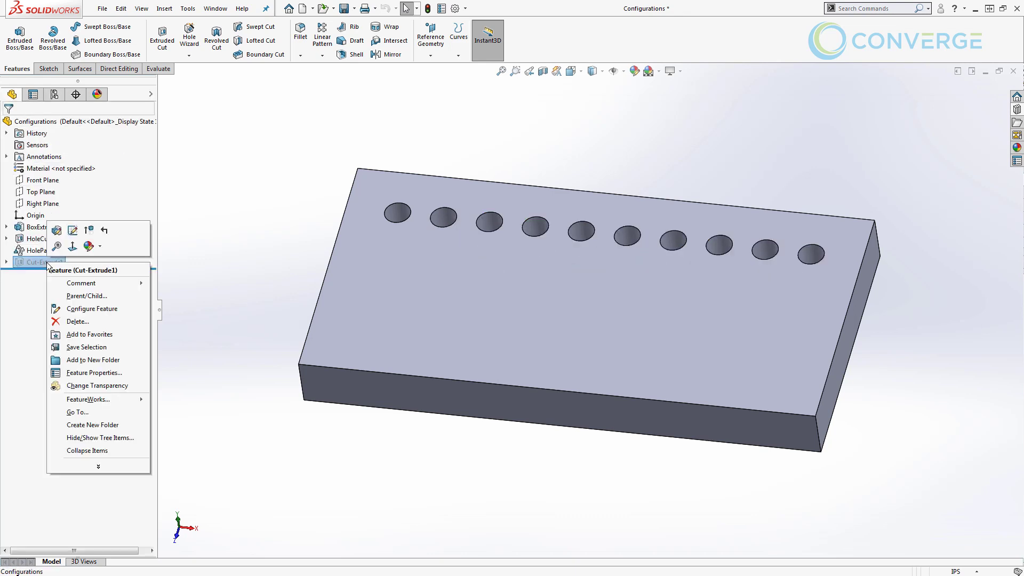
left_click(110, 311)
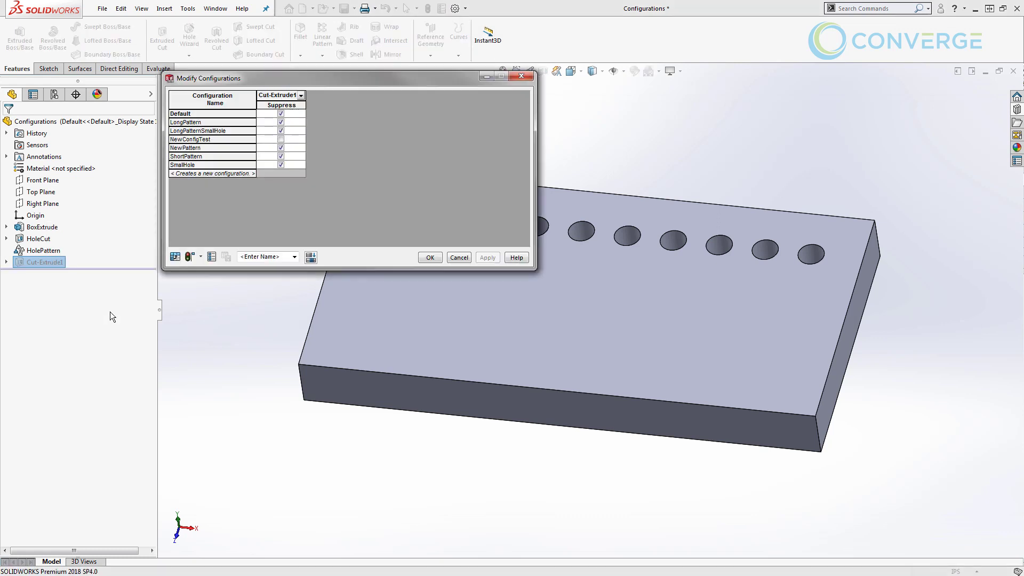
Unsuppress Cut-Extrude1 in the SmallHole and ShortPattern configurations and apply the change
left_click(281, 164)
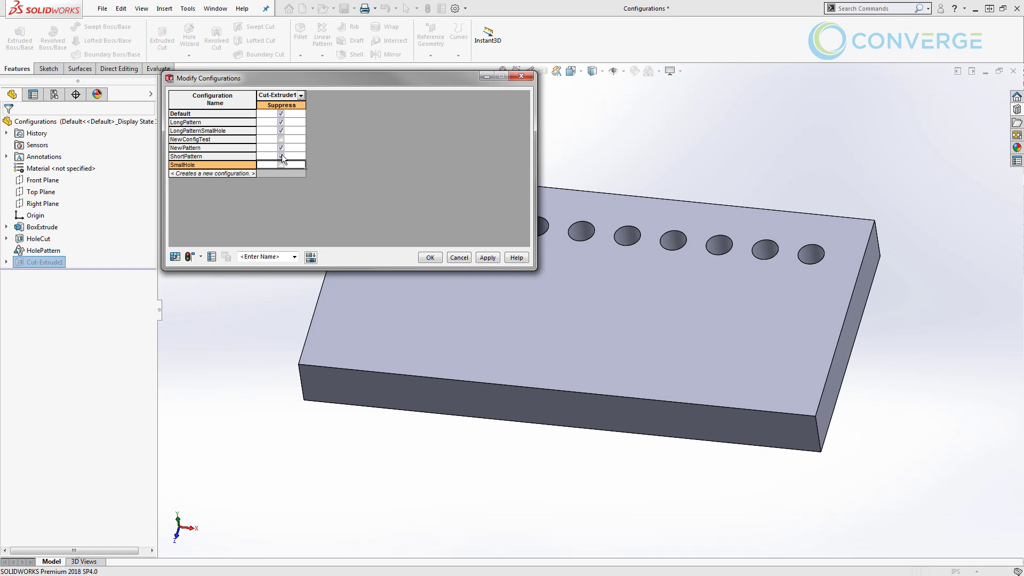
left_click(281, 155)
left_click(431, 257)
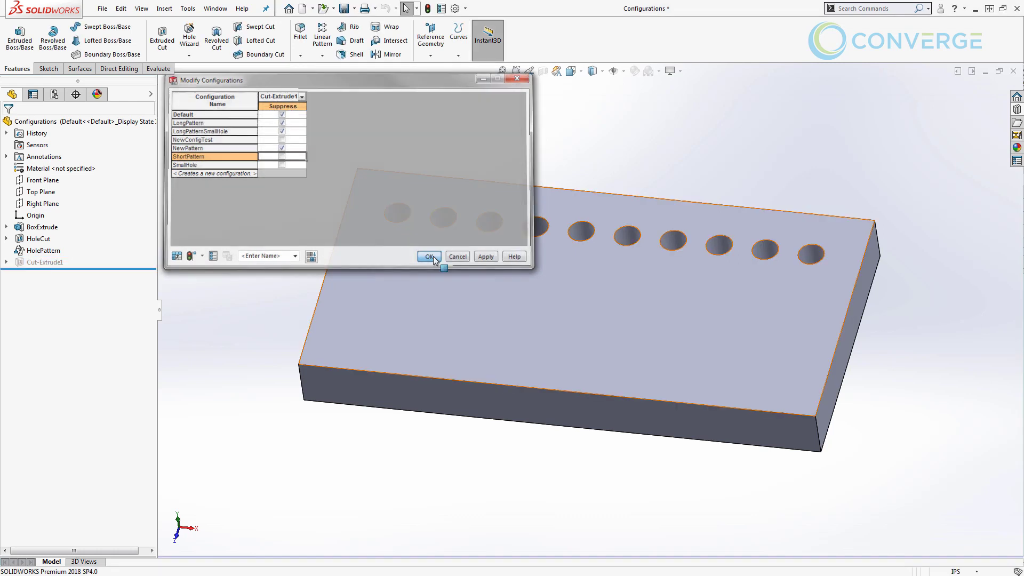
Activate the SmallHole, ShortPattern, NewPattern, LongPatternSmallHole and LongPattern configurations in turn to compare the rectangular cut
left_click(76, 95)
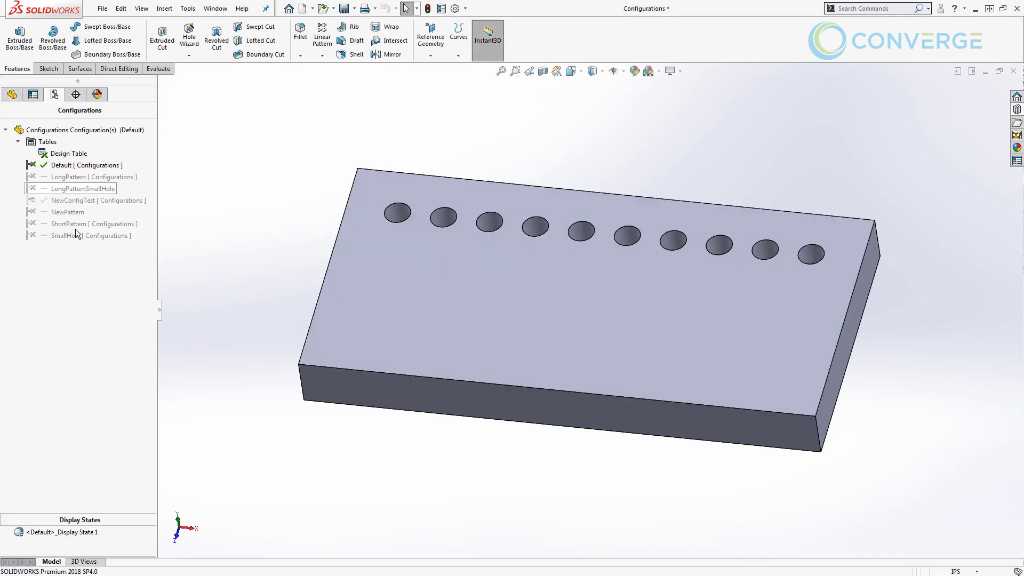
double_click(76, 235)
double_click(74, 223)
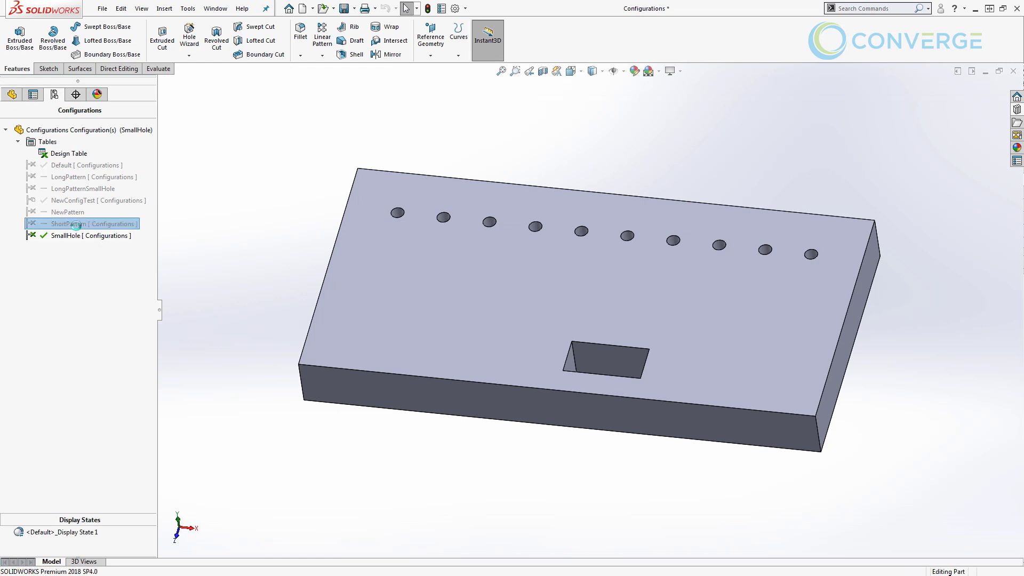
double_click(67, 212)
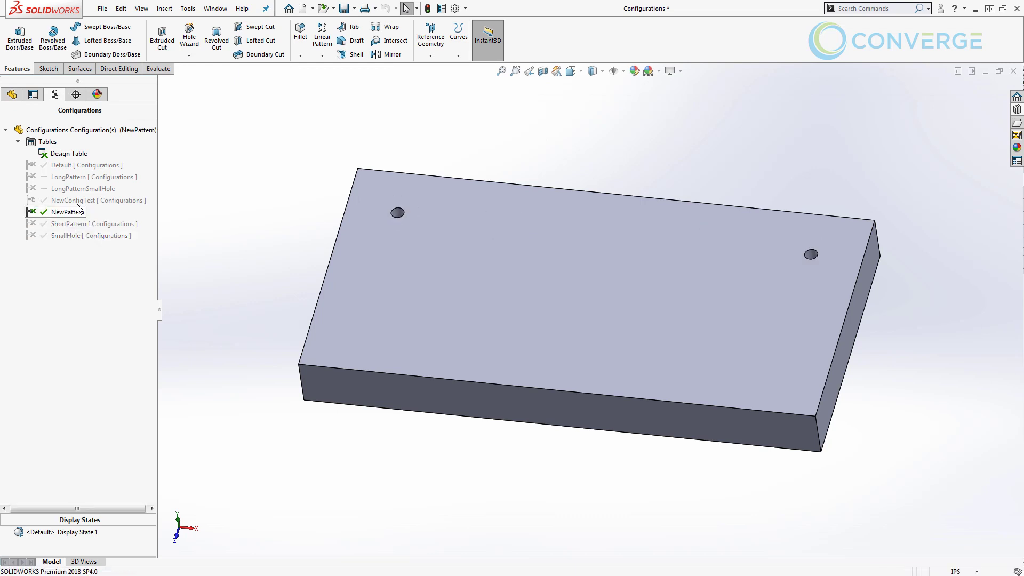
double_click(80, 189)
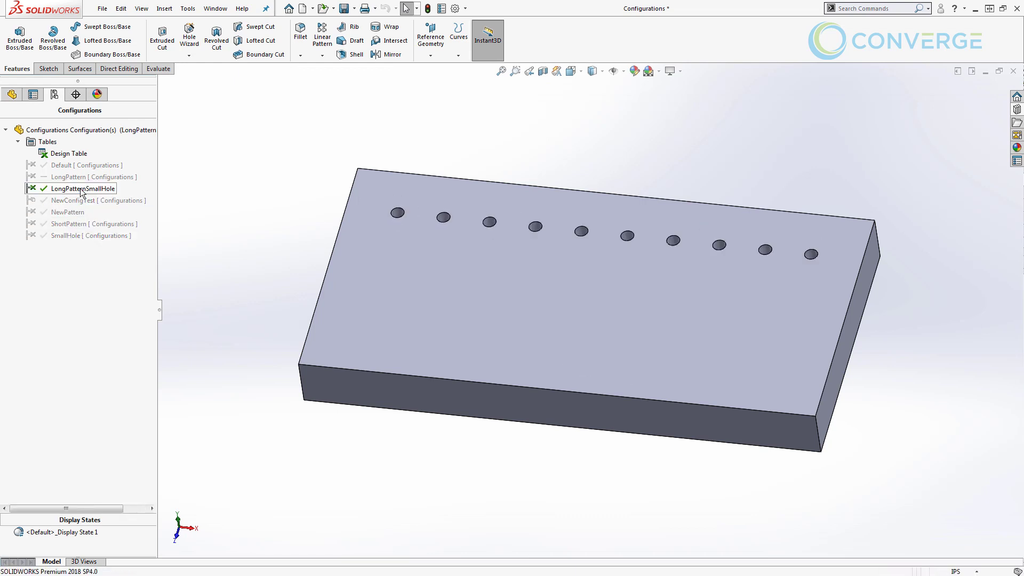
double_click(71, 177)
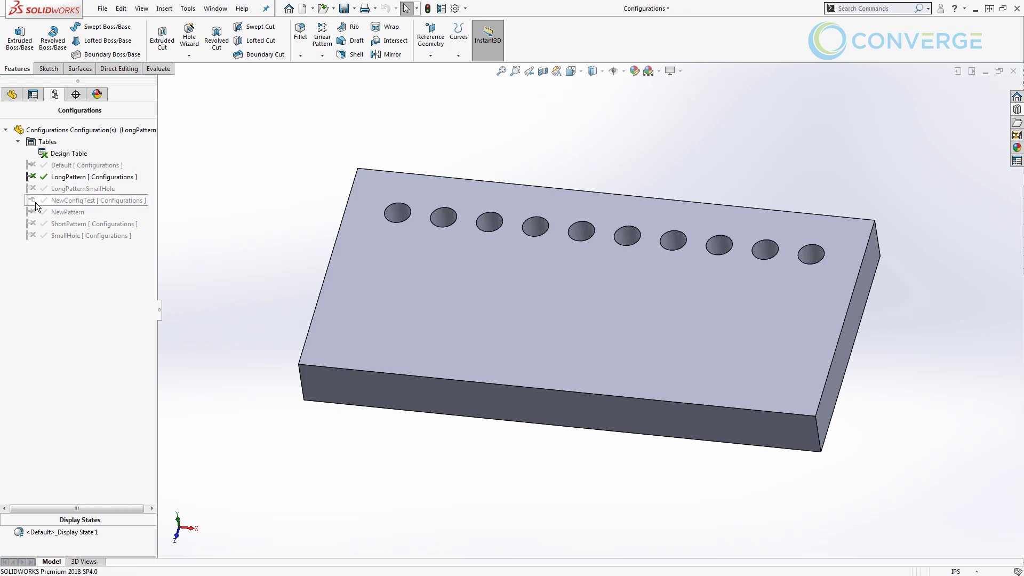
Edit the design table and add the $STATE@Cut-Extrude1 parameter as a column
right_click(64, 154)
left_click(89, 178)
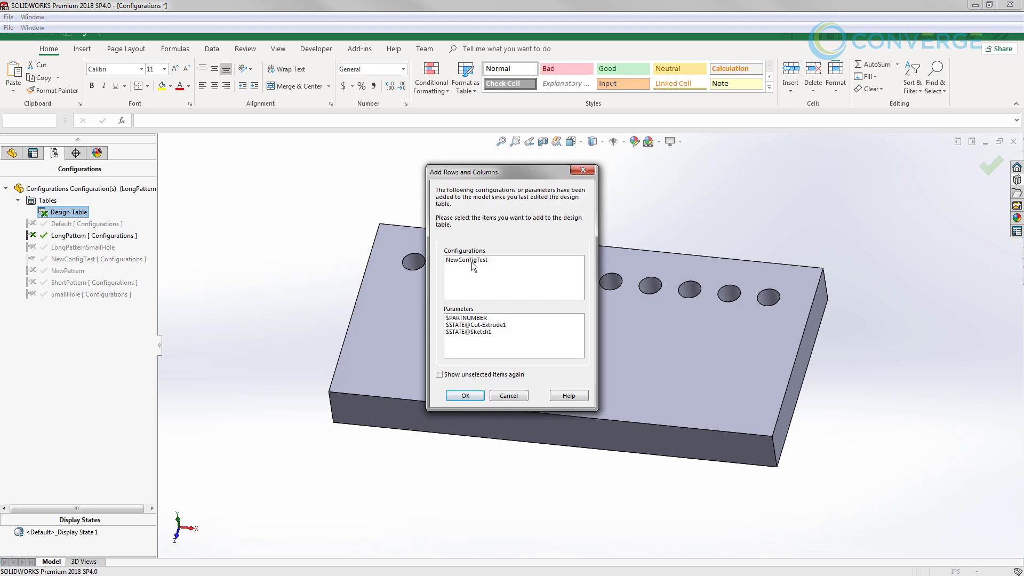
left_click(457, 326)
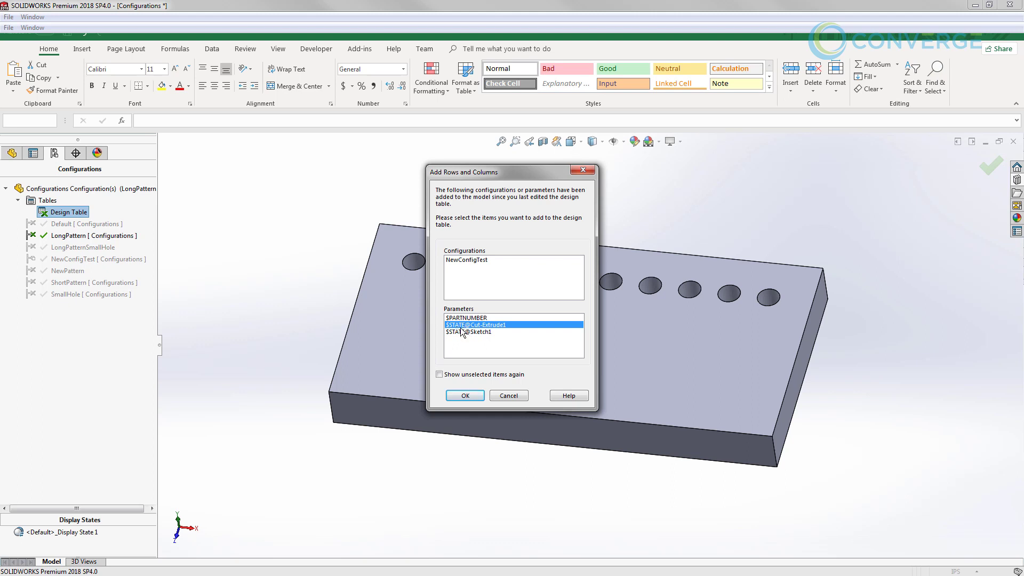
left_click(462, 396)
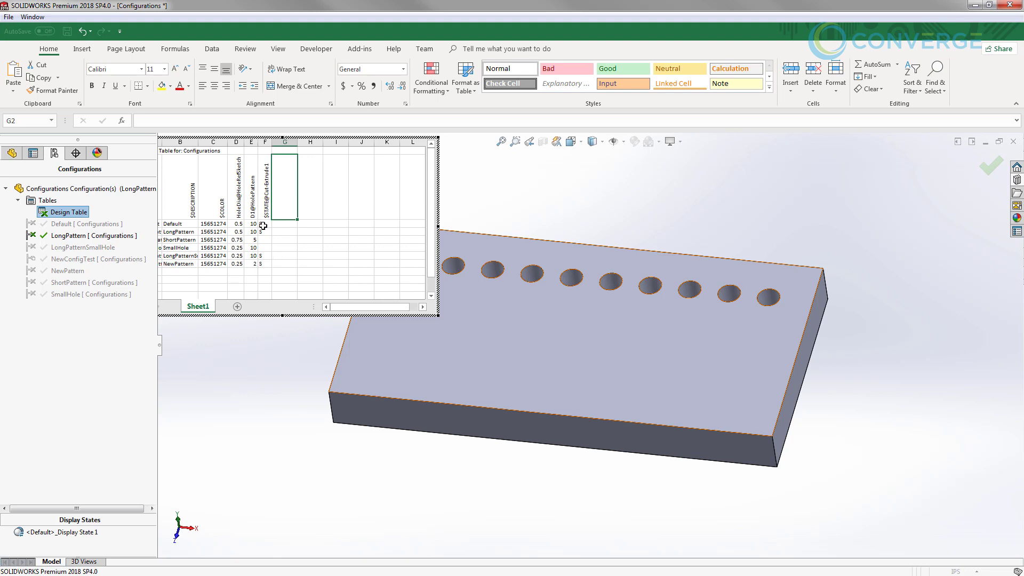
Check the suppression options in NewPattern's Cut-Extrude1 state cell and set the SmallHole state to U
left_click(265, 261)
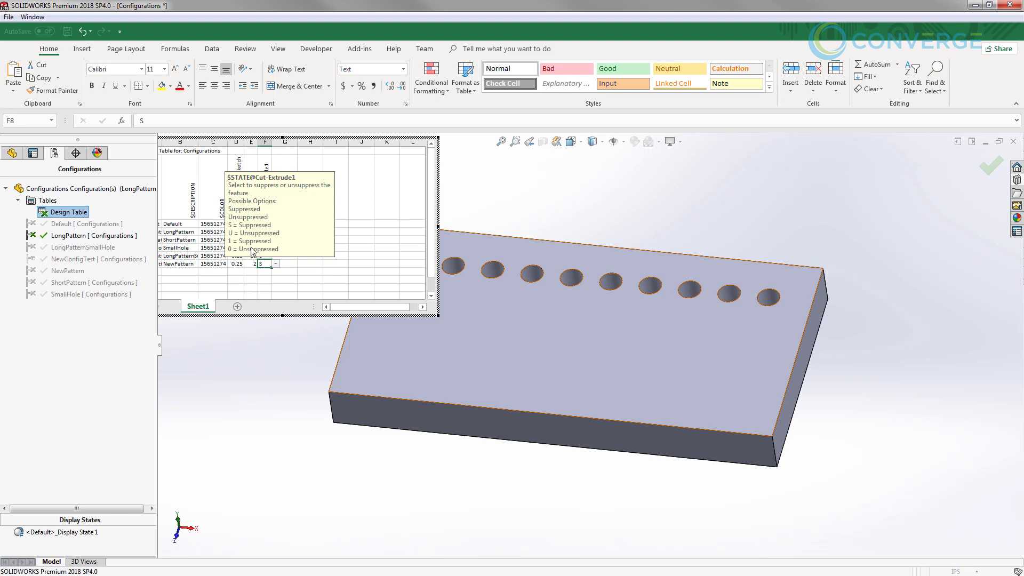
left_click(276, 264)
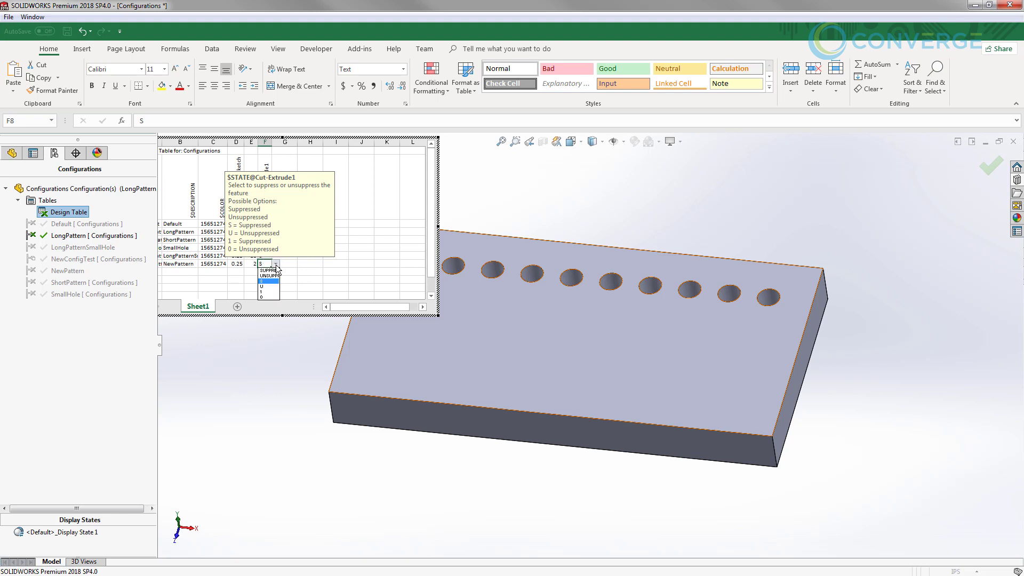
left_click(276, 264)
left_click(291, 261)
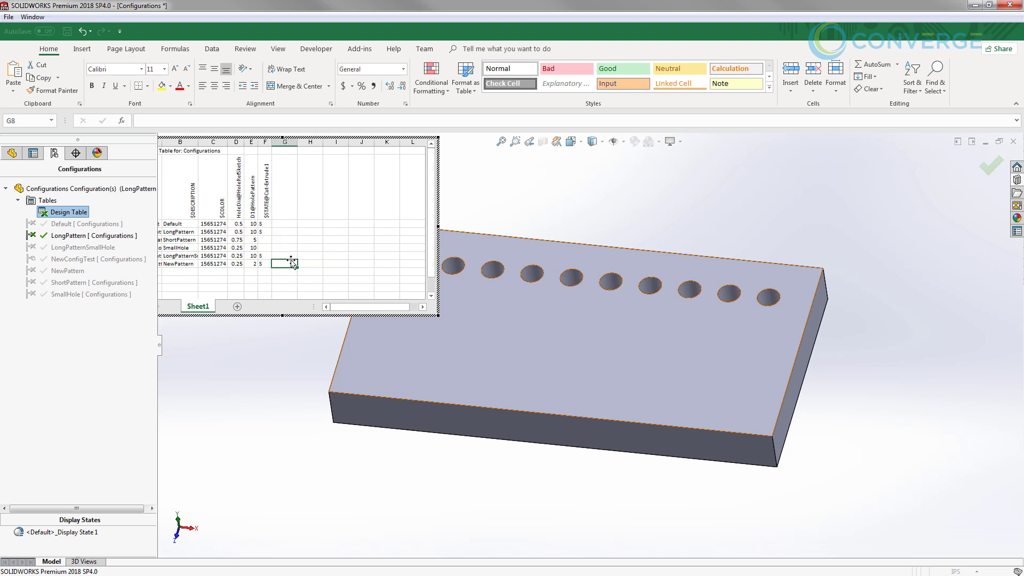
left_click(266, 248)
left_click(276, 247)
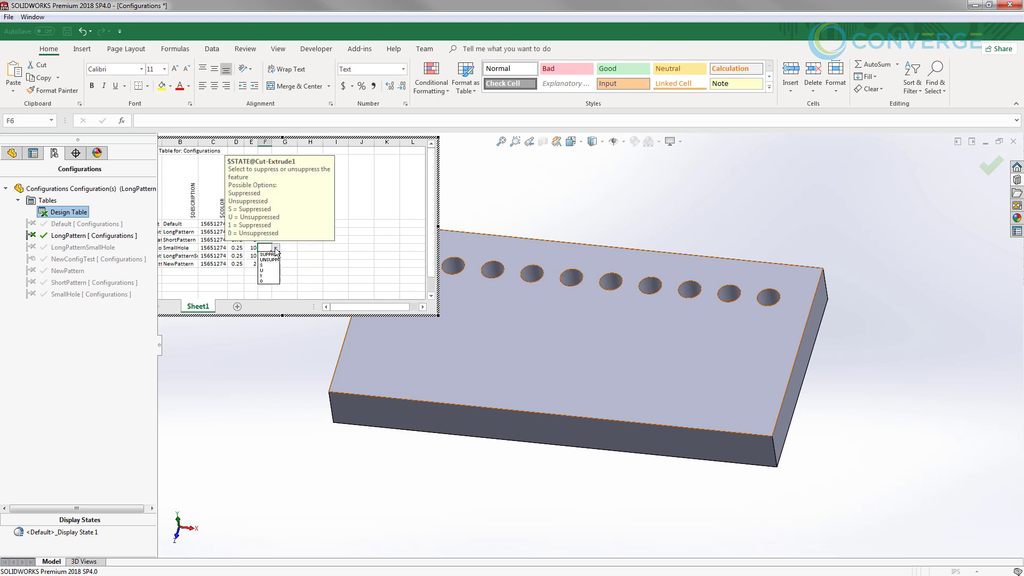
left_click(271, 265)
left_click(286, 256)
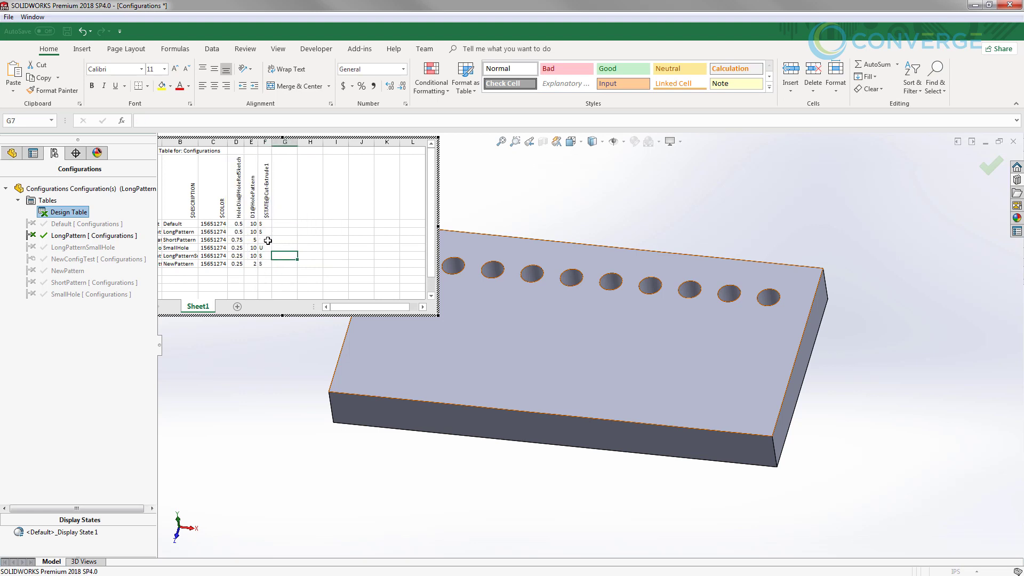
Set the Cut-Extrude1 state to S for the ShortPattern configuration in the design table
left_click(266, 240)
left_click(276, 241)
left_click(267, 257)
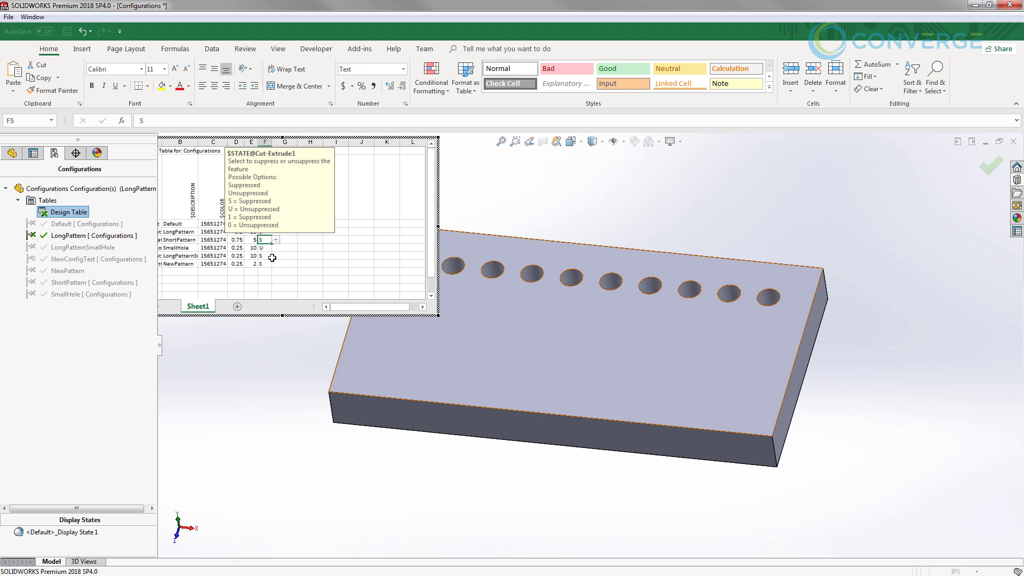
left_click(276, 273)
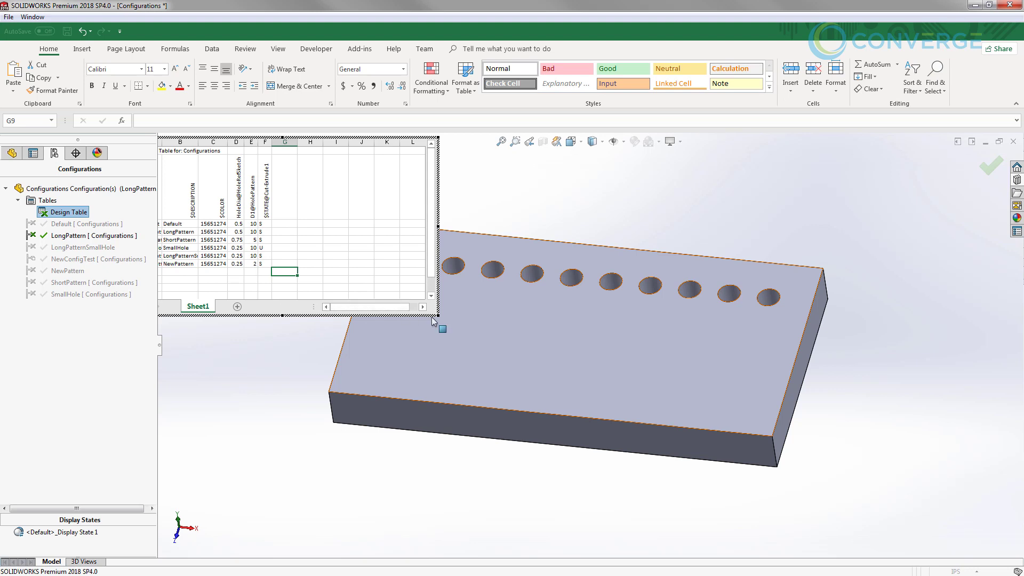
Enlarge the design table and narrow the configuration tree to show all table columns, and close the table to update the part
left_click_drag(439, 318, 566, 347)
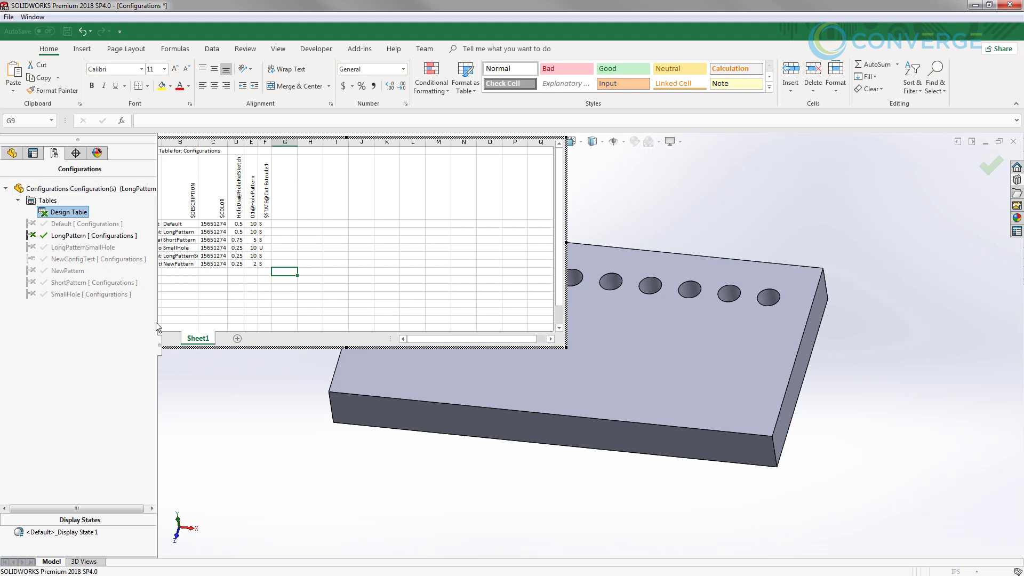
left_click_drag(158, 321, 132, 321)
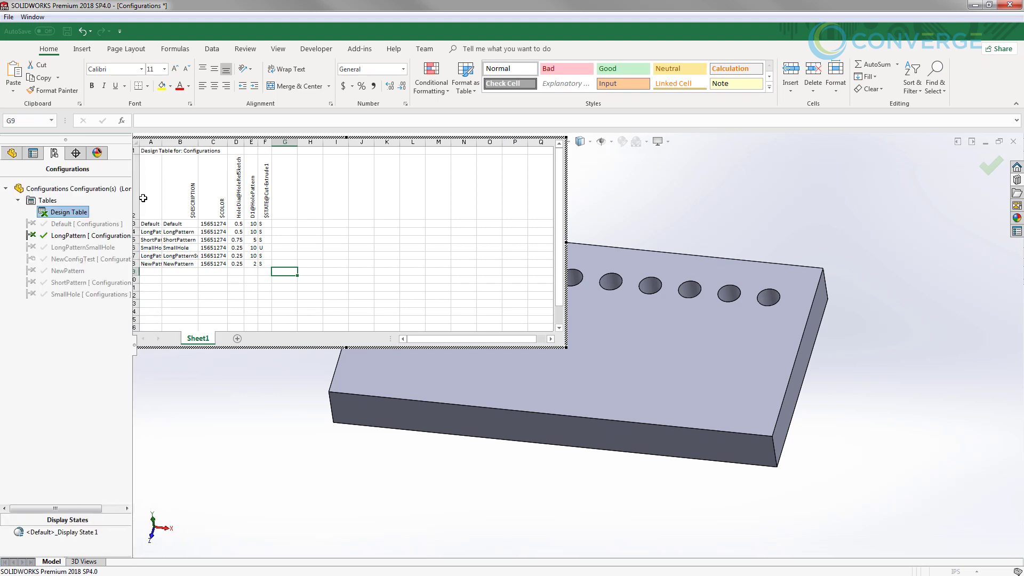
left_click(134, 151)
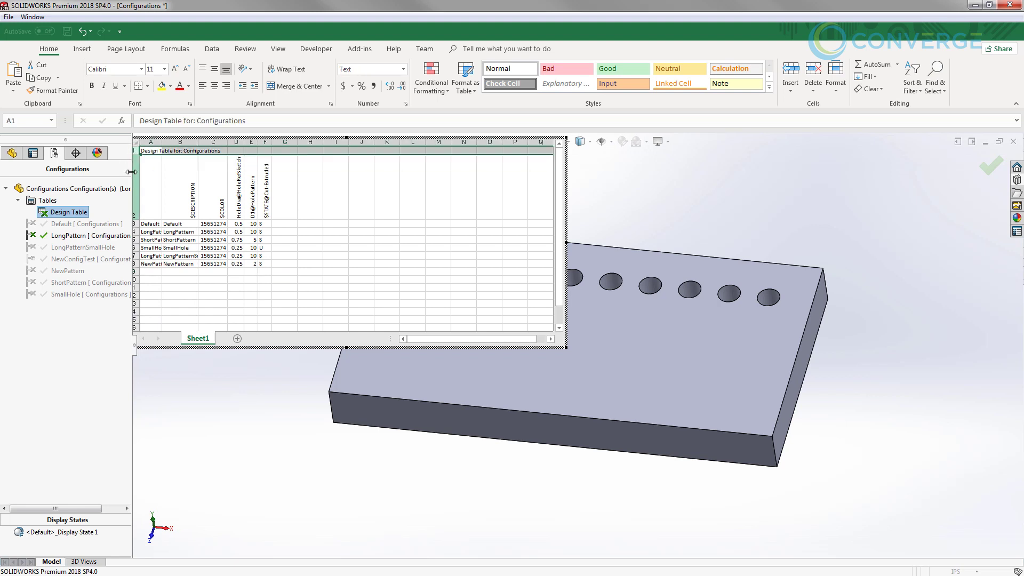
mouse_move(131, 172)
left_mouse_down()
mouse_move(116, 172)
mouse_move(142, 171)
mouse_move(123, 173)
left_mouse_up()
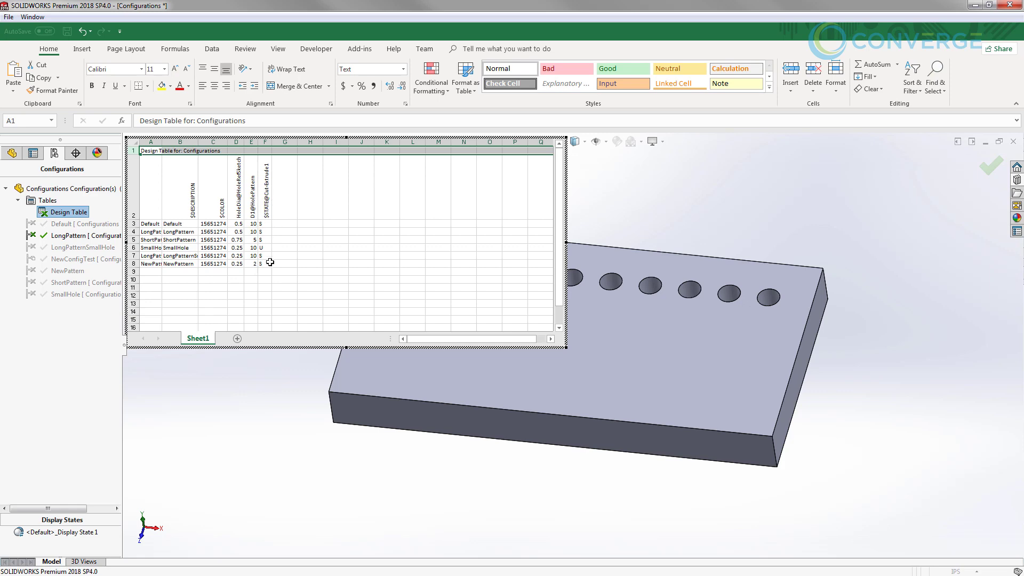
left_click(640, 200)
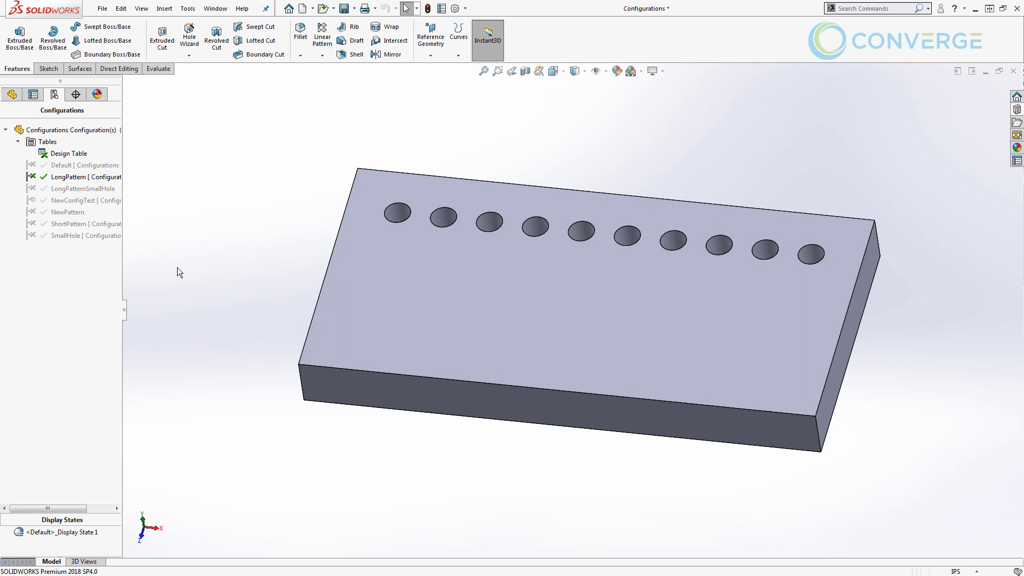
Step through the configurations to check the rectangular cut in each, ending with ShortPattern active
double_click(46, 189)
double_click(63, 202)
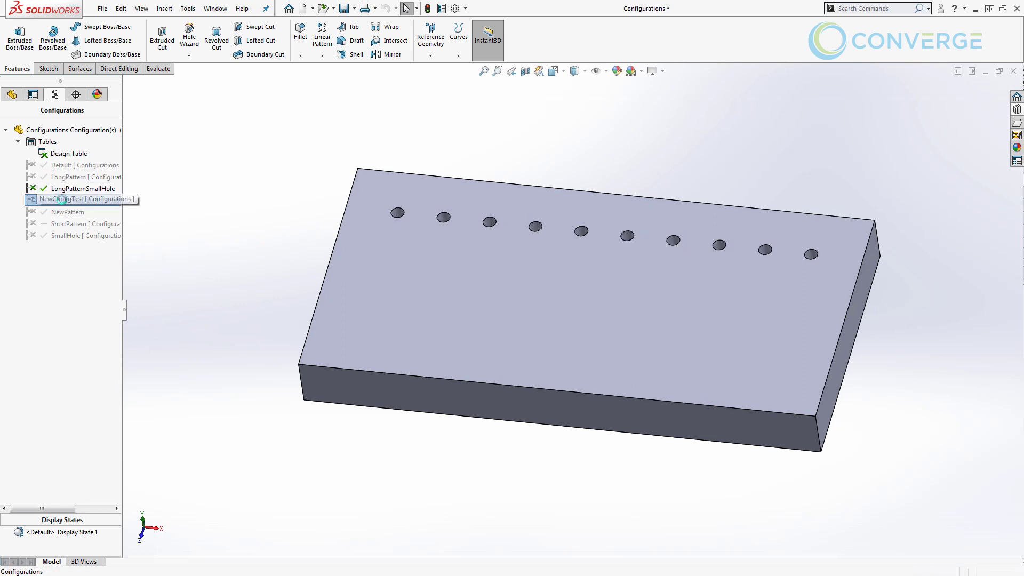
double_click(60, 212)
double_click(62, 223)
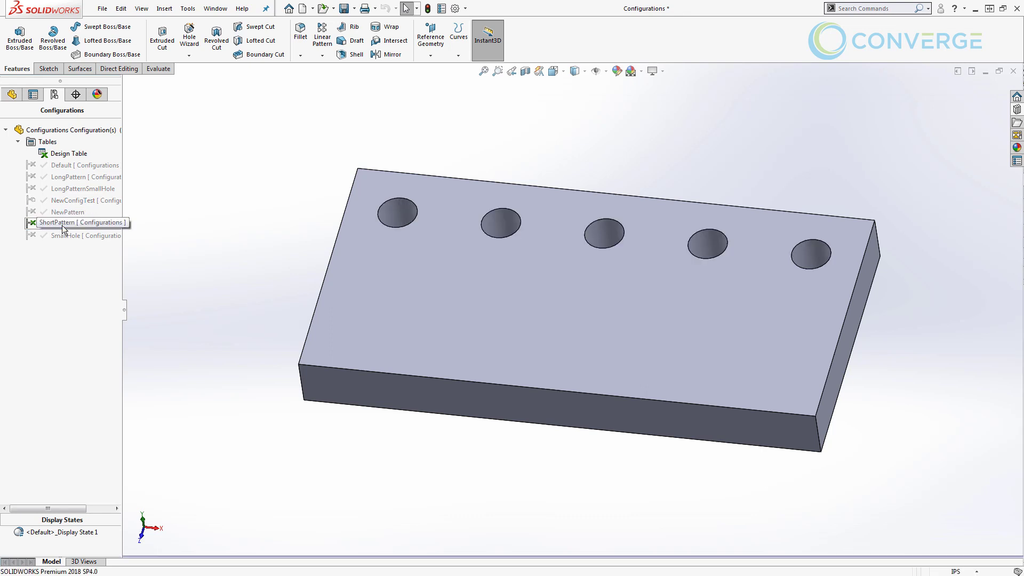
double_click(62, 235)
double_click(70, 175)
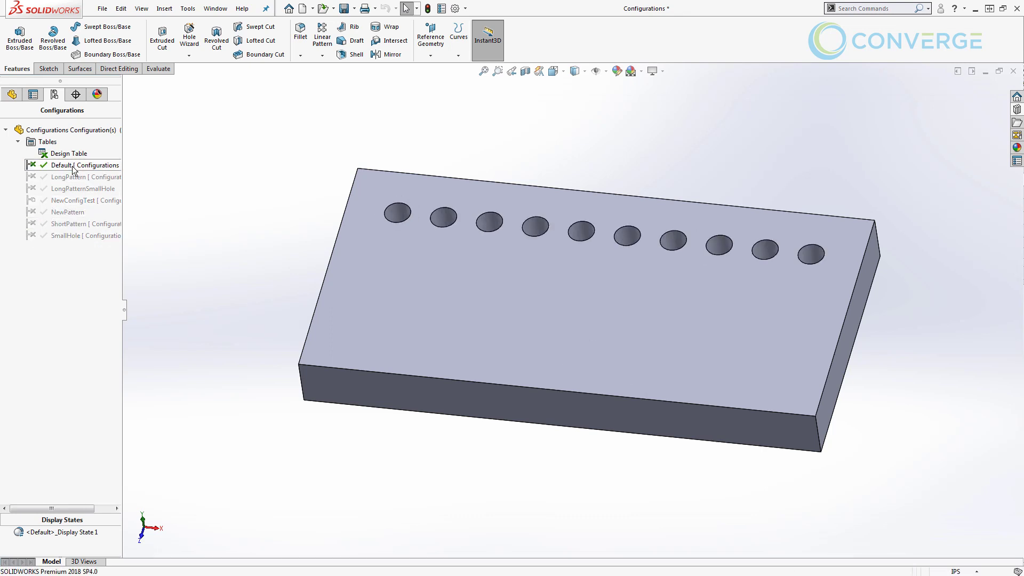
double_click(62, 224)
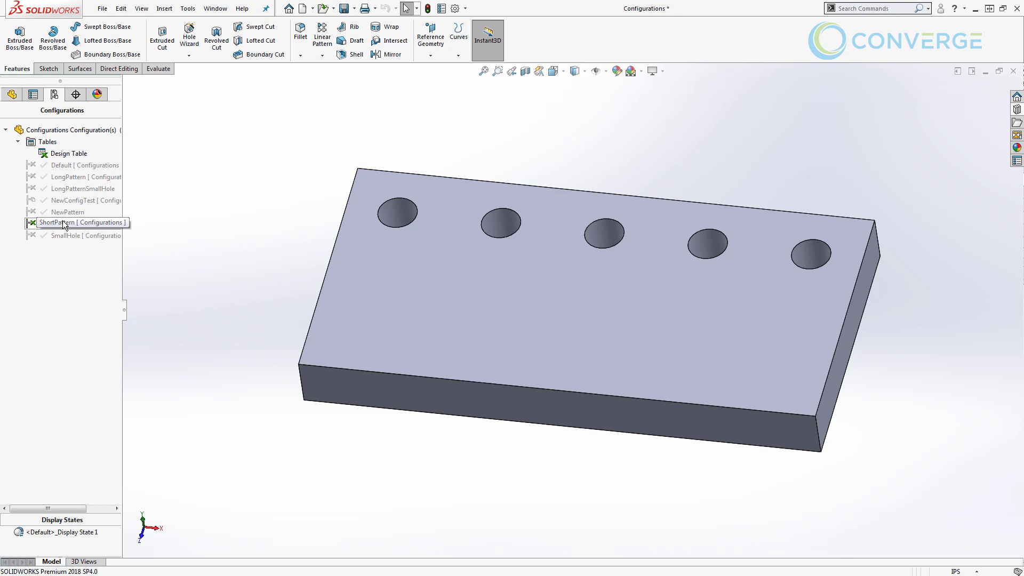
Open Configure Feature for BoxExtrude and add its BoxThickness dimension to the configuration table
left_click(17, 95)
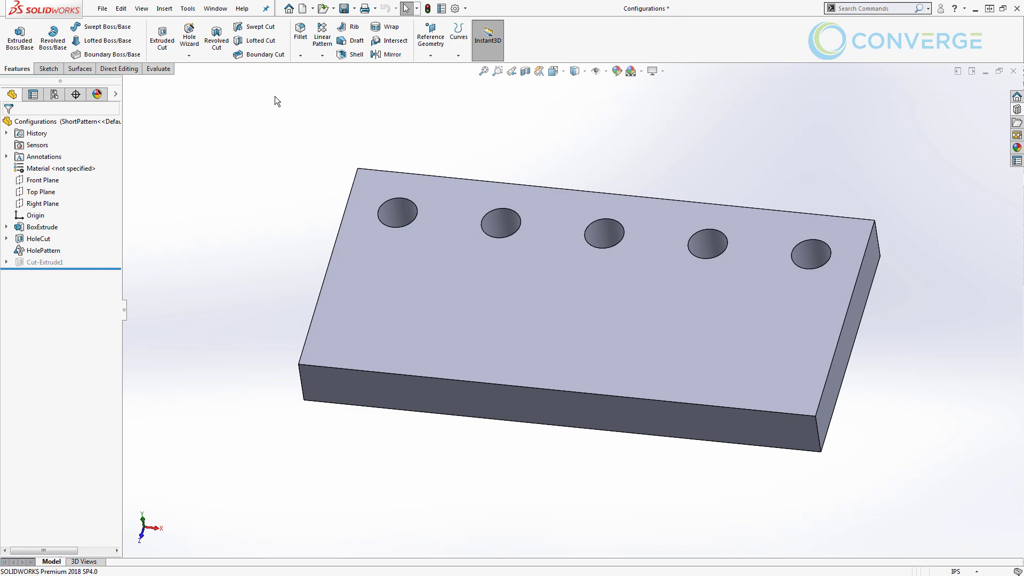
right_click(40, 228)
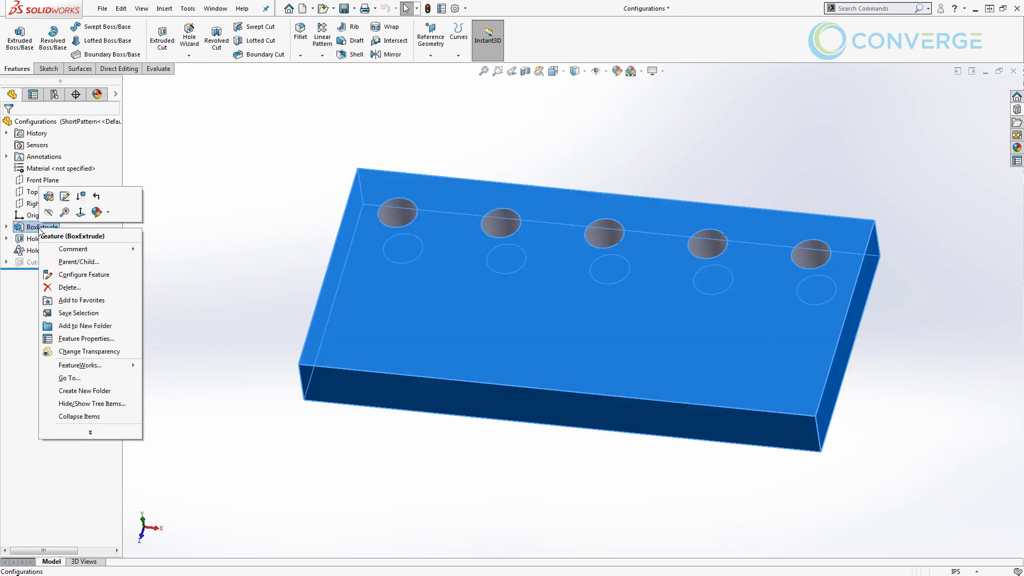
left_click(101, 274)
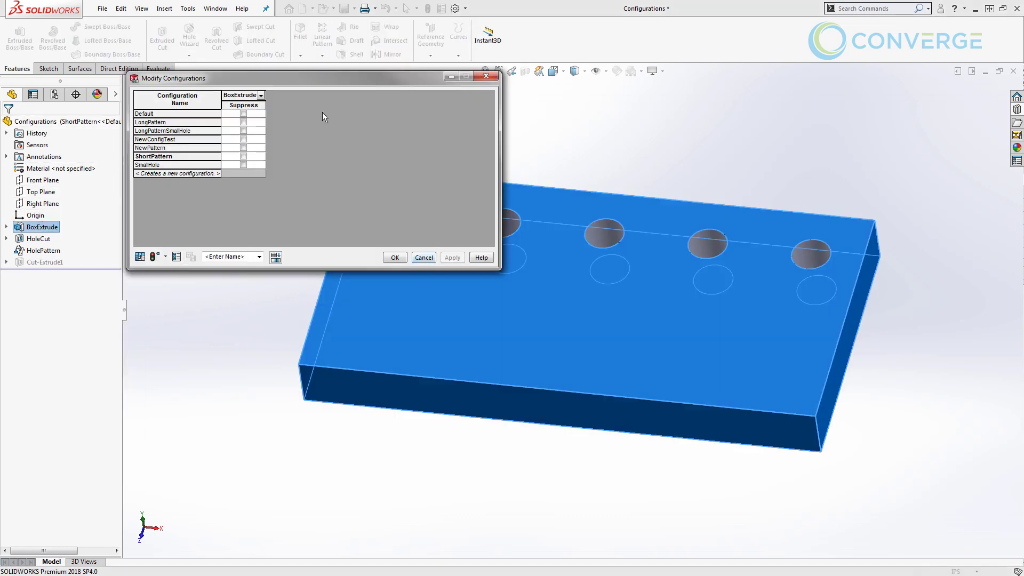
left_click(260, 96)
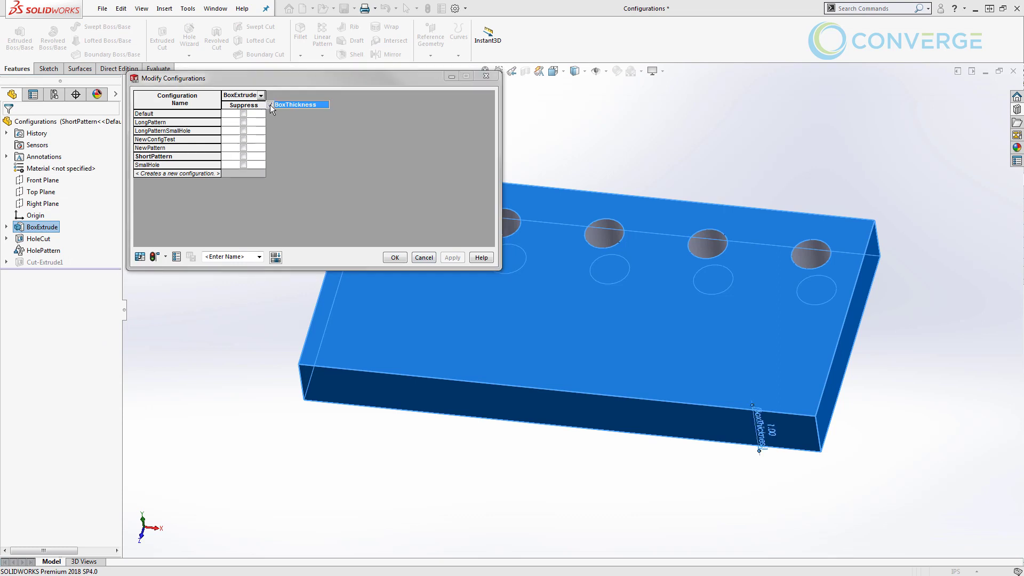
left_click(270, 104)
left_click(286, 139)
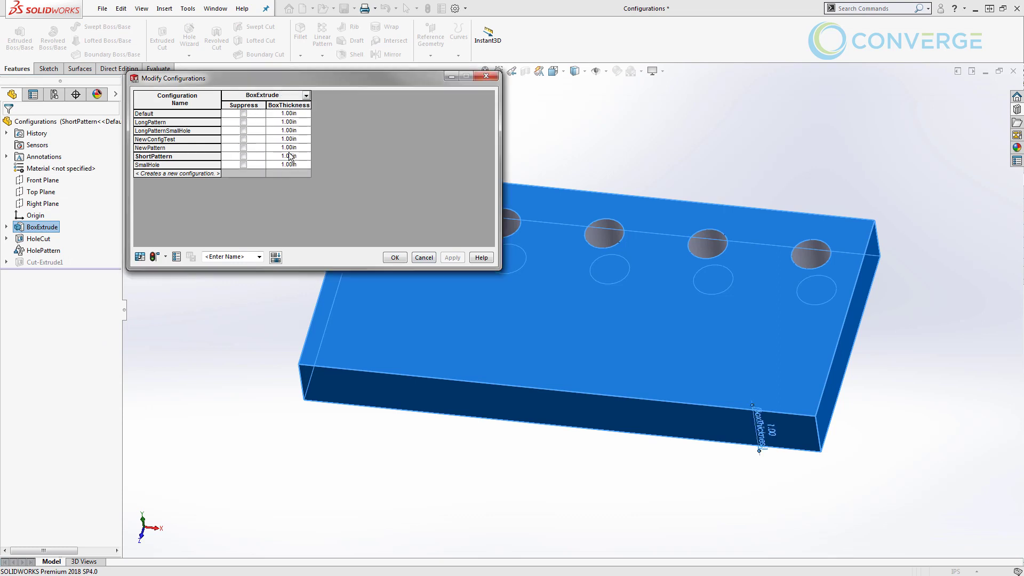
Set BoxThickness to 2 in for the NewPattern configuration and apply the change
left_click(289, 147)
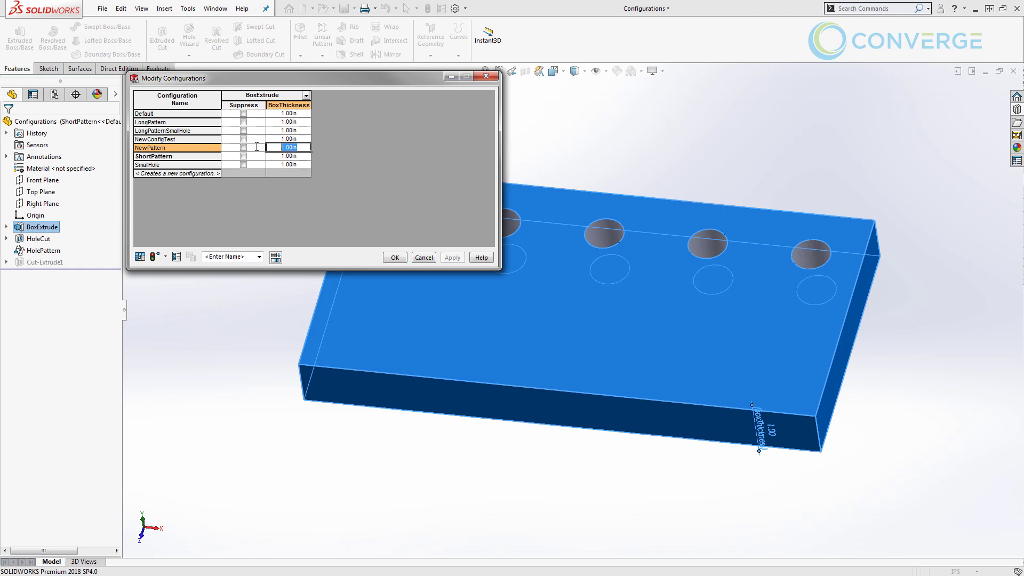
type("2")
key("Return")
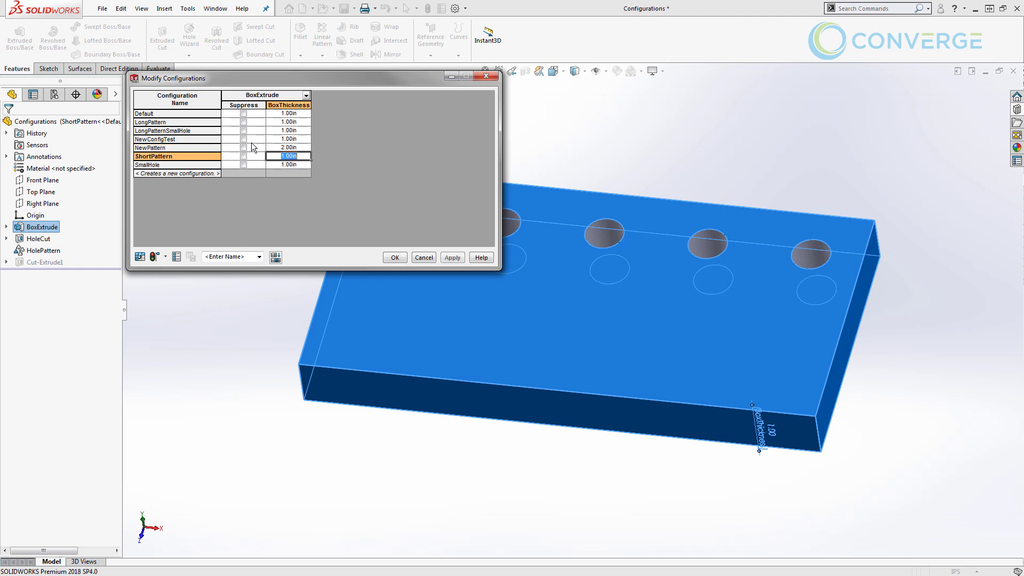
left_click(405, 259)
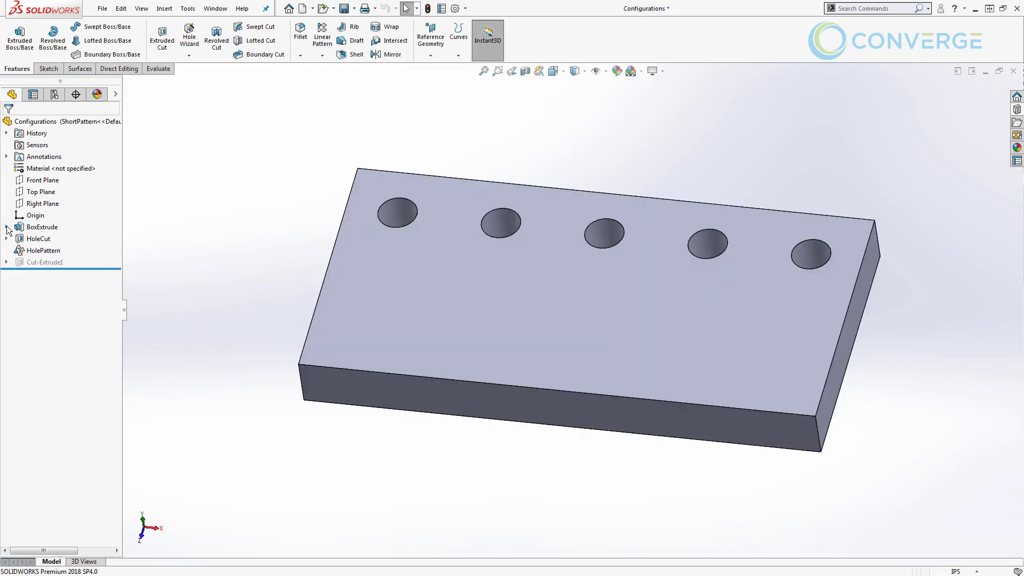
Open Configure Feature for the BoxBase sketch under BoxExtrude and add its BoxHeight and BoxWidth dimensions to the configuration table
left_click(6, 227)
right_click(38, 238)
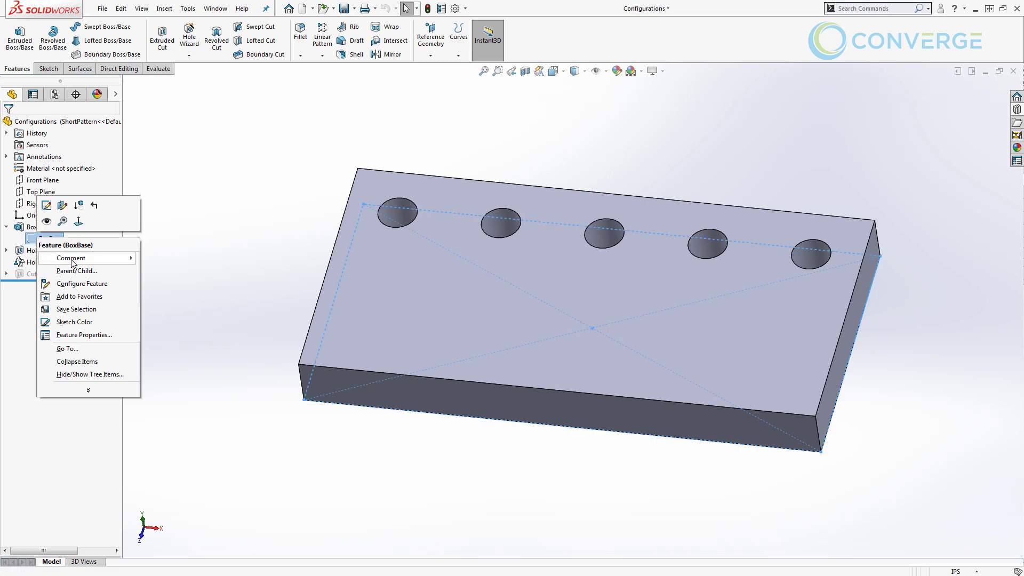
left_click(82, 283)
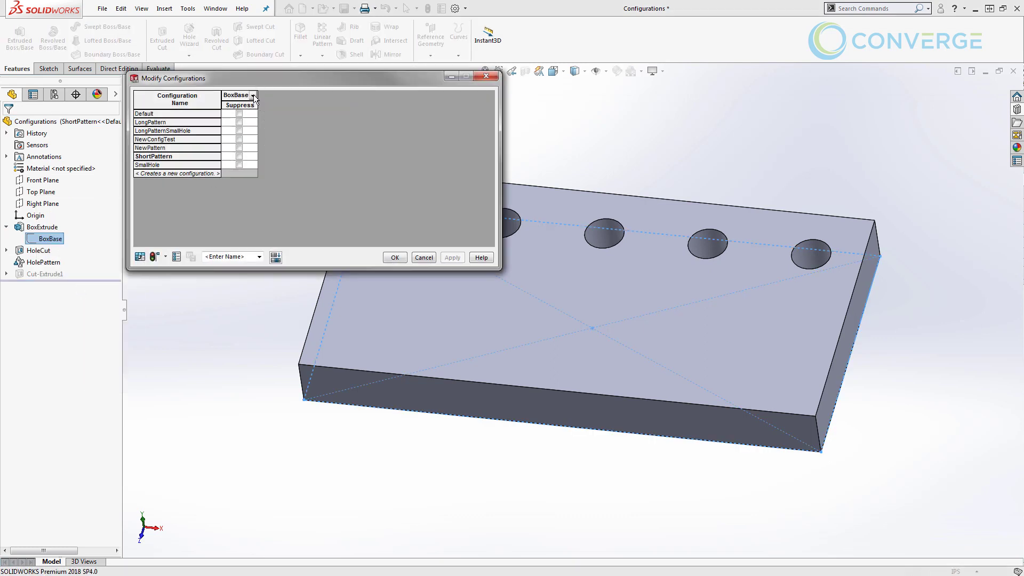
left_click(253, 96)
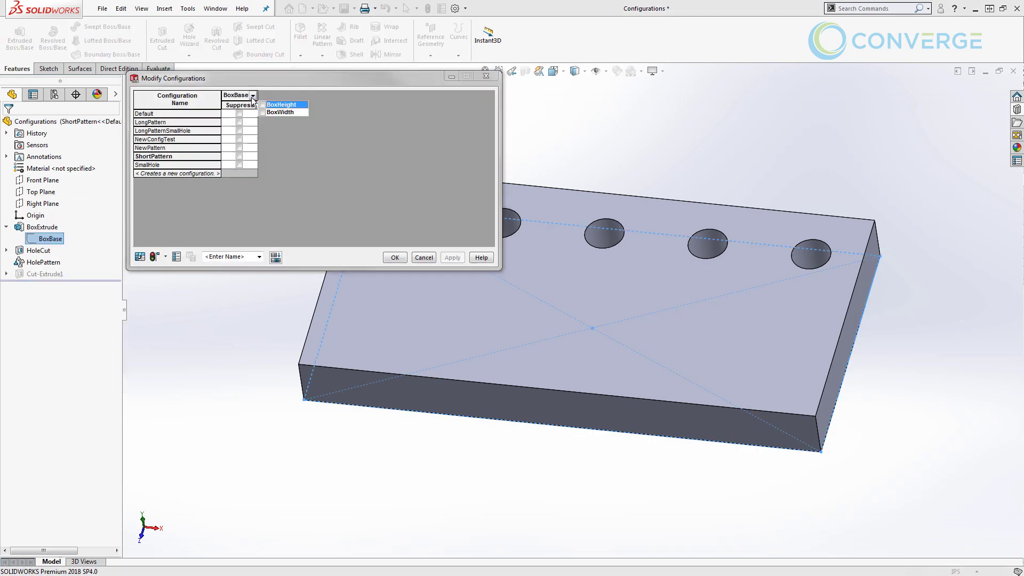
left_click(269, 134)
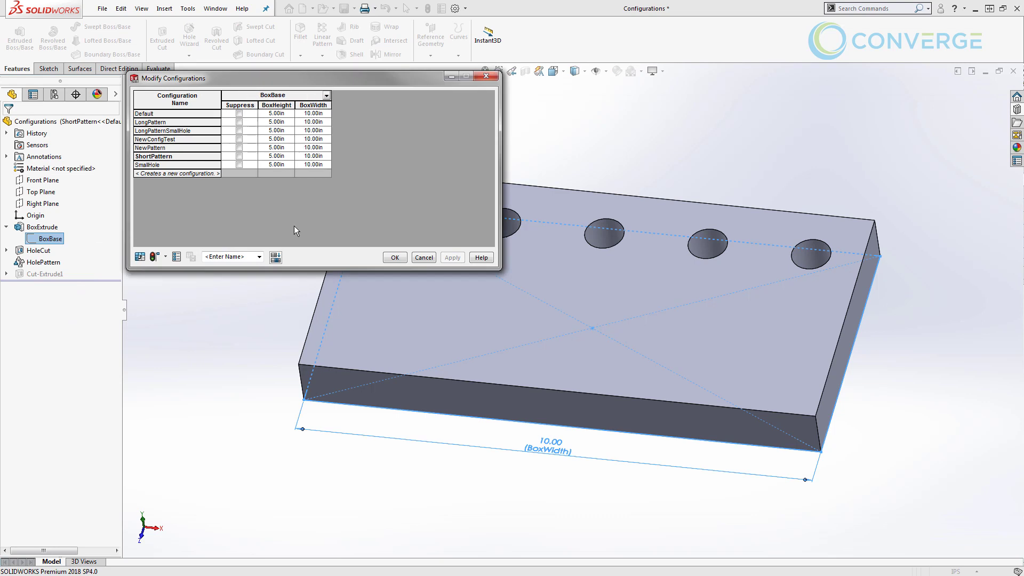
Set BoxWidth to 20 in for the LongPattern configuration and accept the configuration changes
left_click(314, 120)
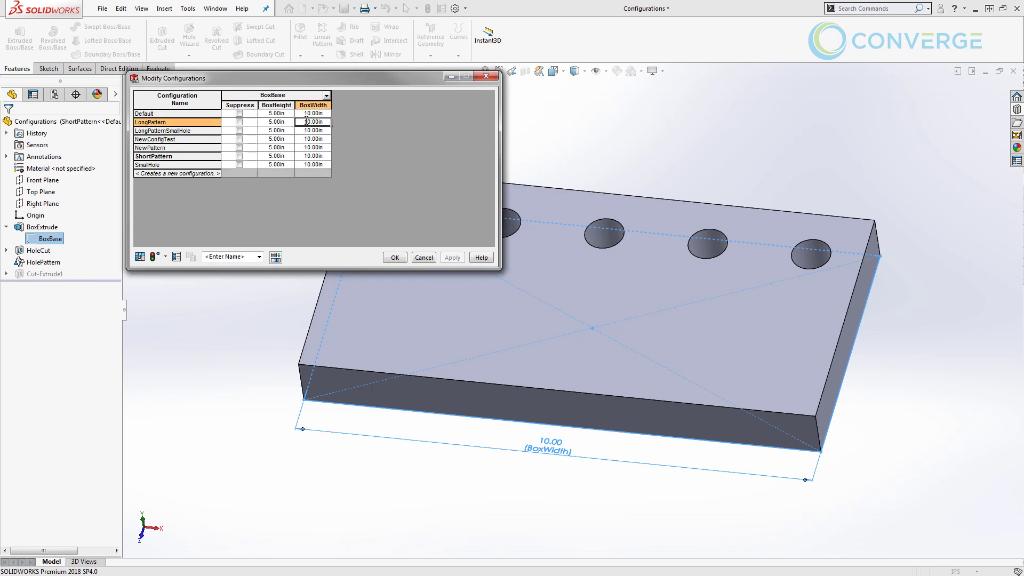
key("BackSpace")
left_click(395, 256)
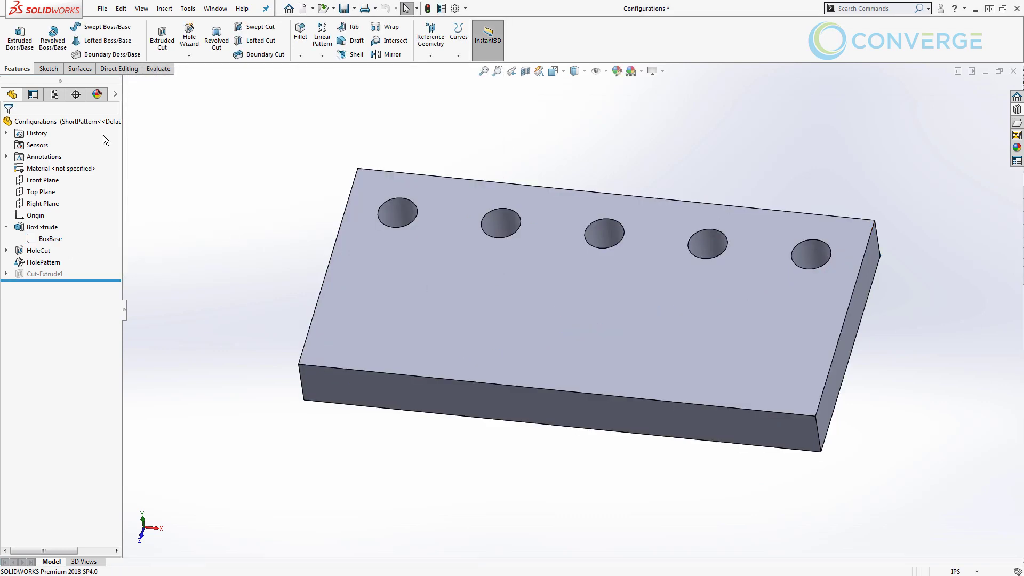
Open the design table in a new window, adding the BoxThickness@BoxExtrude and BoxWidth@BoxBase parameters as columns
left_click(61, 95)
right_click(63, 155)
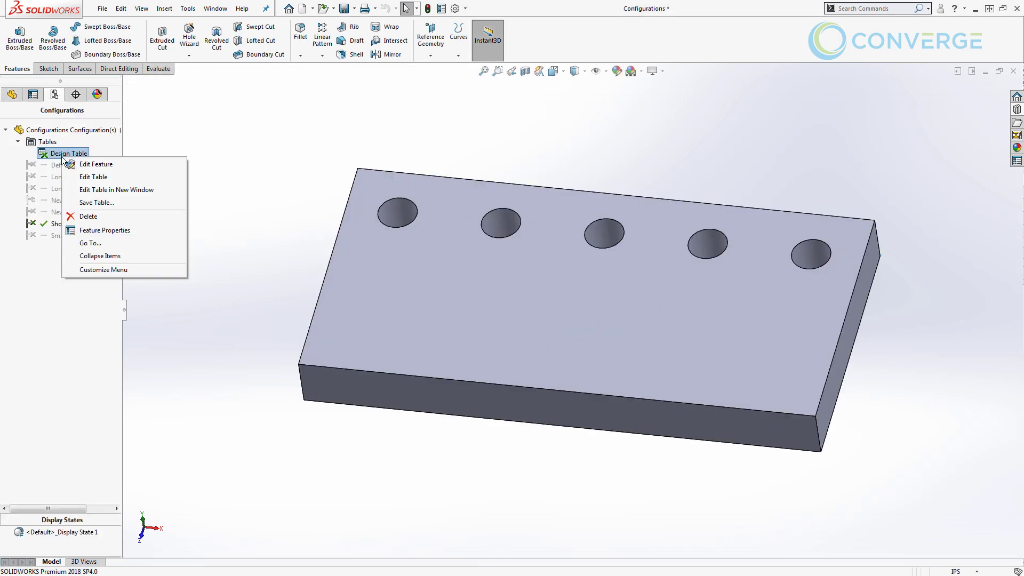
left_click(86, 190)
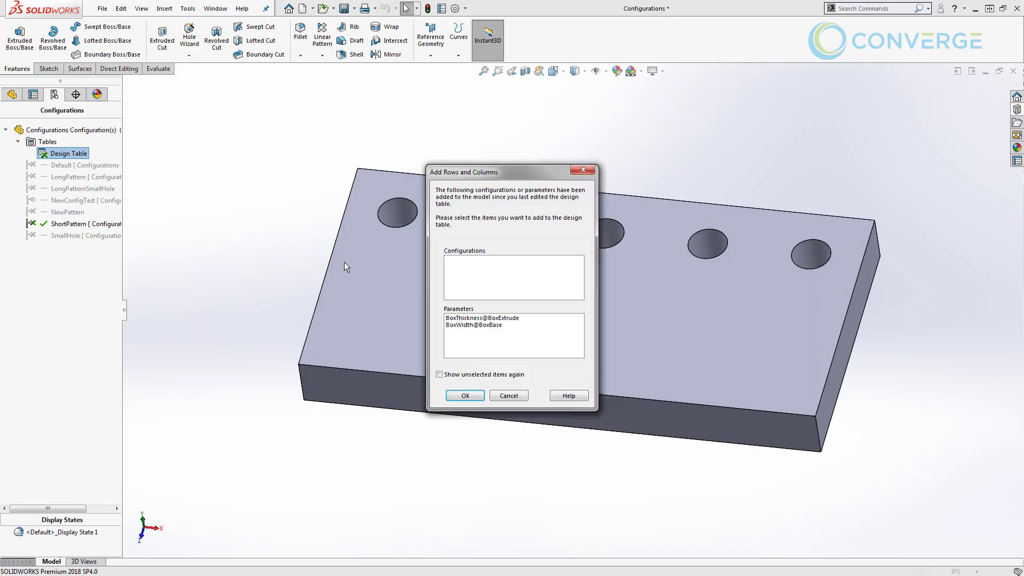
left_click(469, 320)
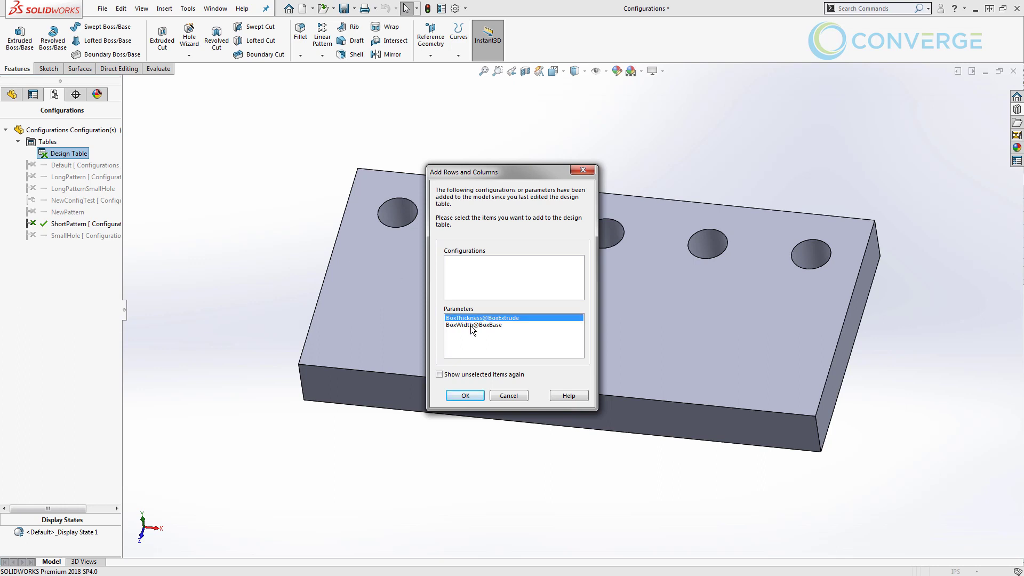
left_click(471, 325)
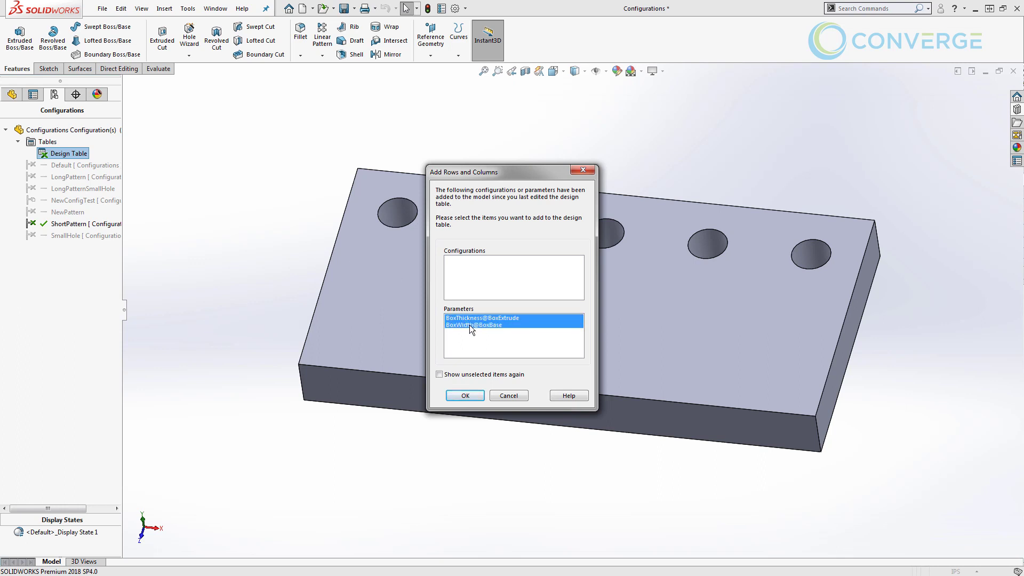
left_click(465, 396)
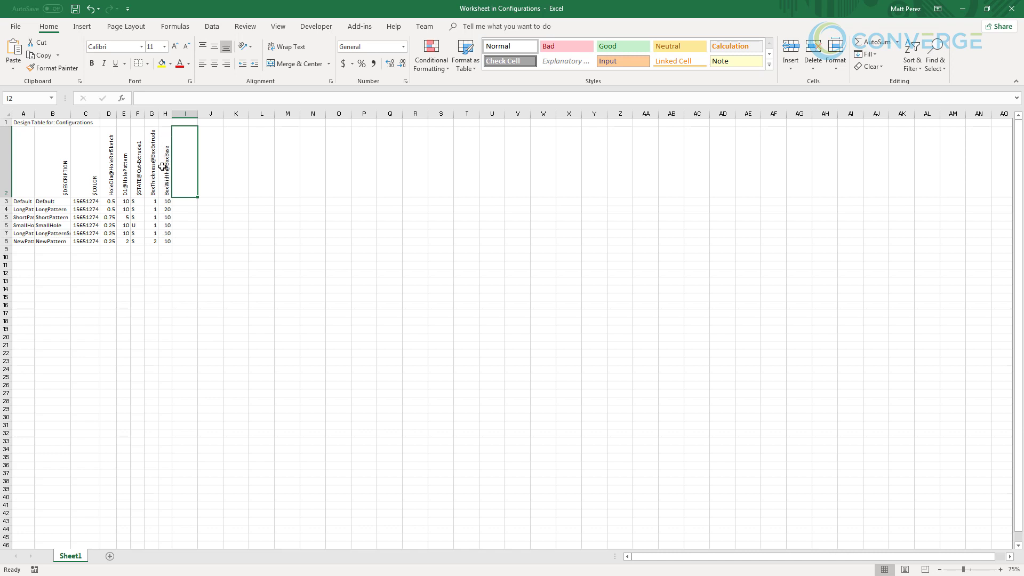
Set BoxWidth@BoxBase to 20 for NewPattern in the design table and close the table to update the part
left_click(170, 240)
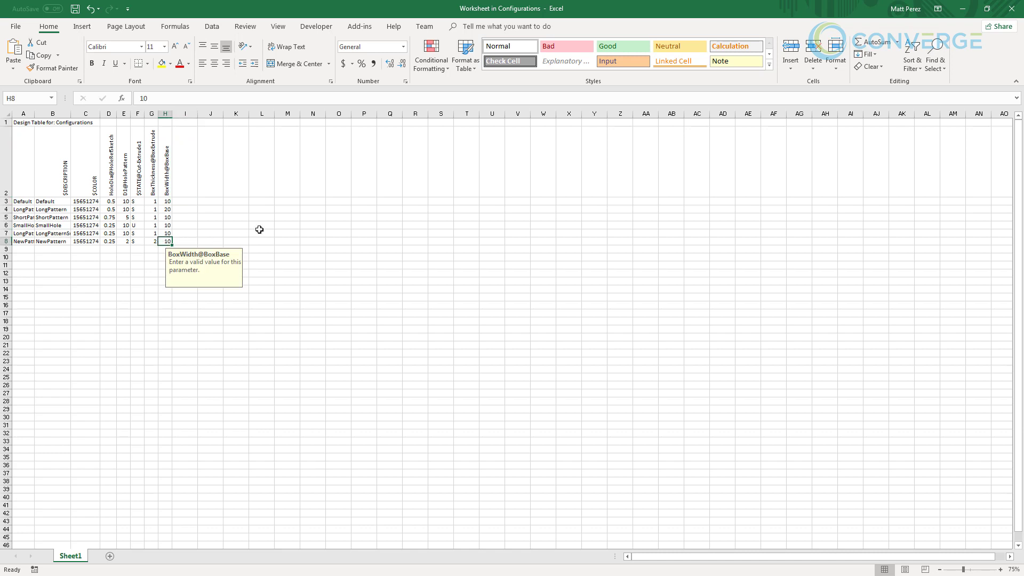
type("20")
key("Return")
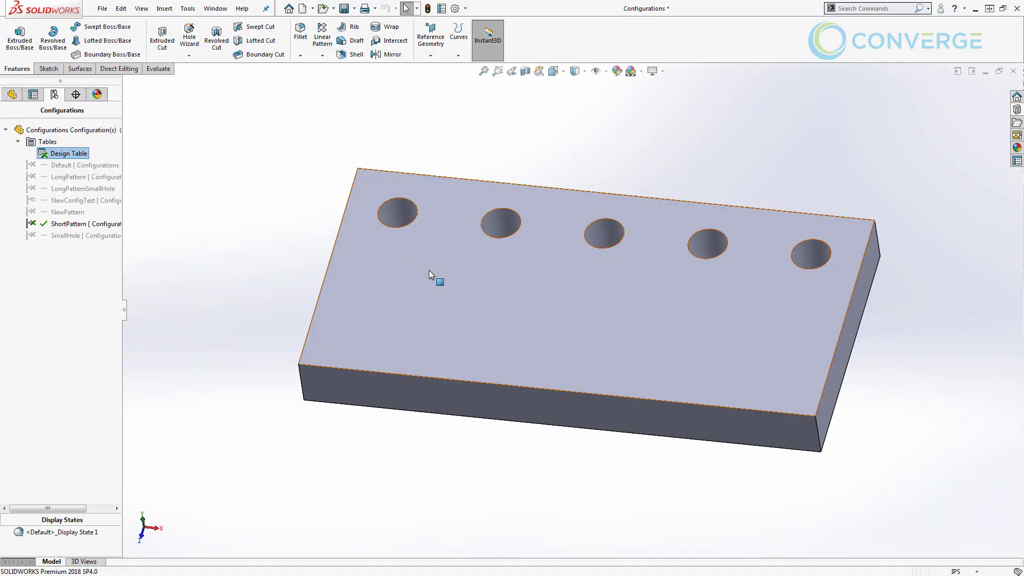
Activate the configurations from NewPattern through LongPattern to check the block size and holes in each, ending with Default active
double_click(73, 212)
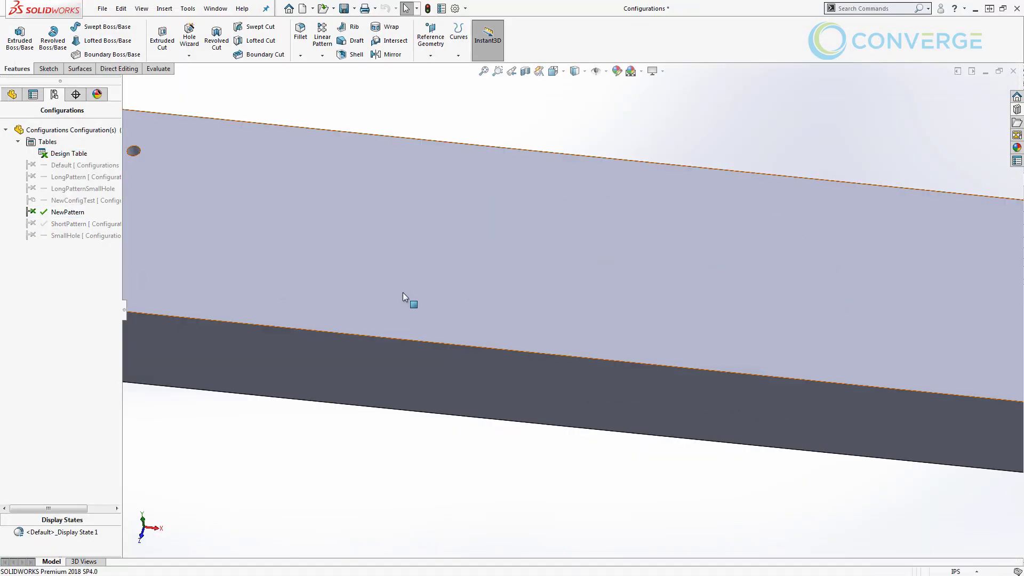
key("f")
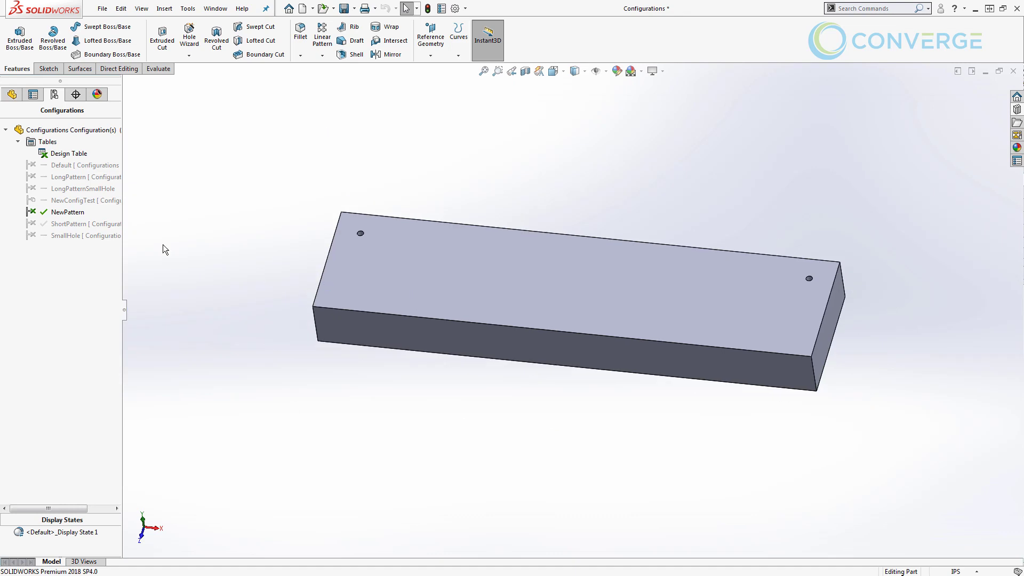
double_click(80, 236)
double_click(79, 224)
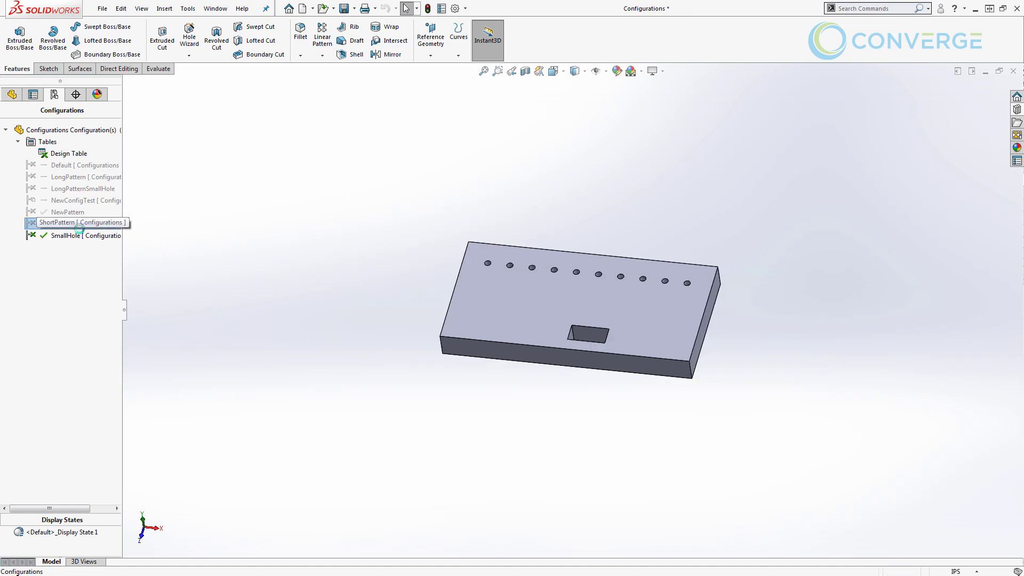
double_click(79, 200)
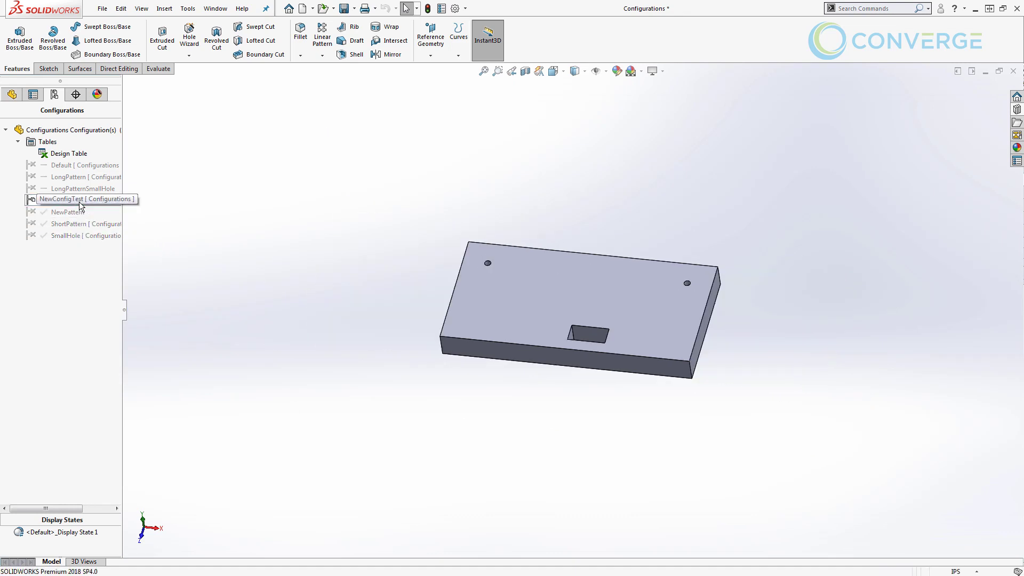
double_click(85, 185)
double_click(78, 176)
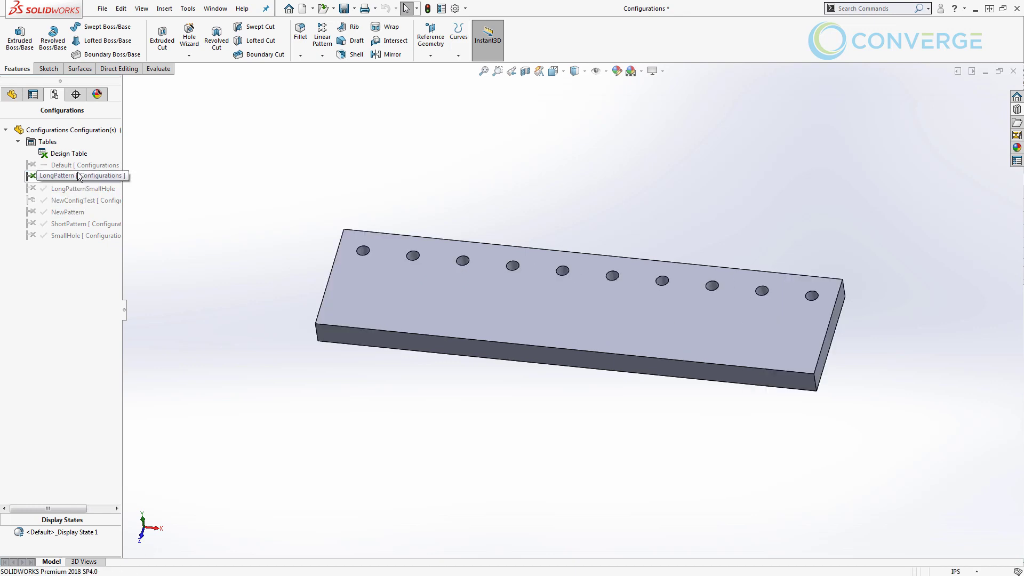
double_click(78, 166)
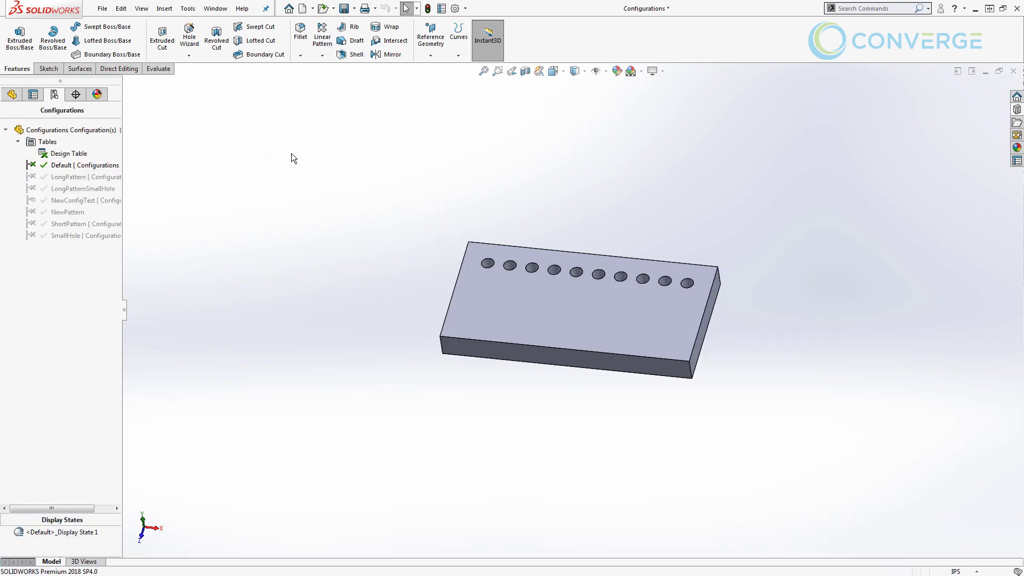